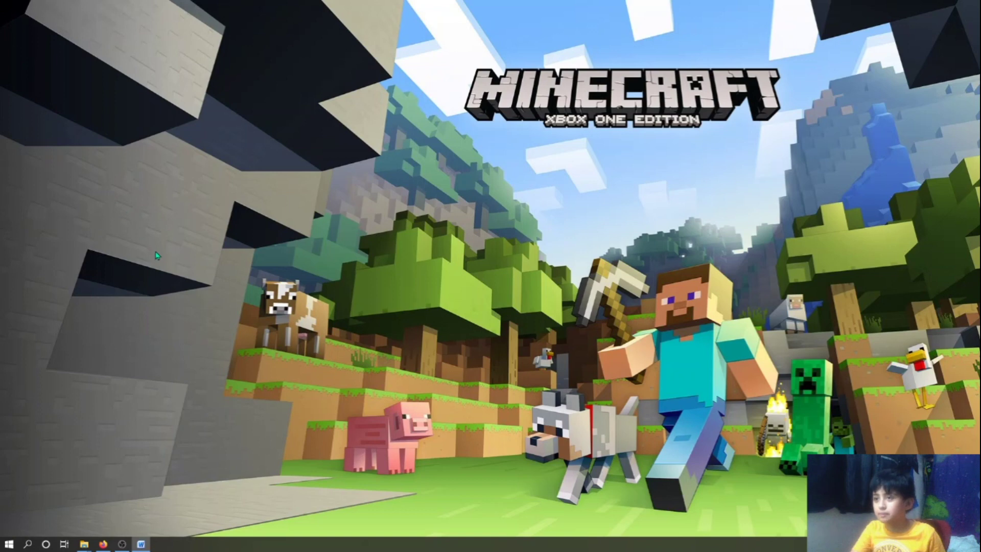
Search for Microsoft Publisher 2010 on the computer and launch it.
left_click(27, 544)
type("pu")
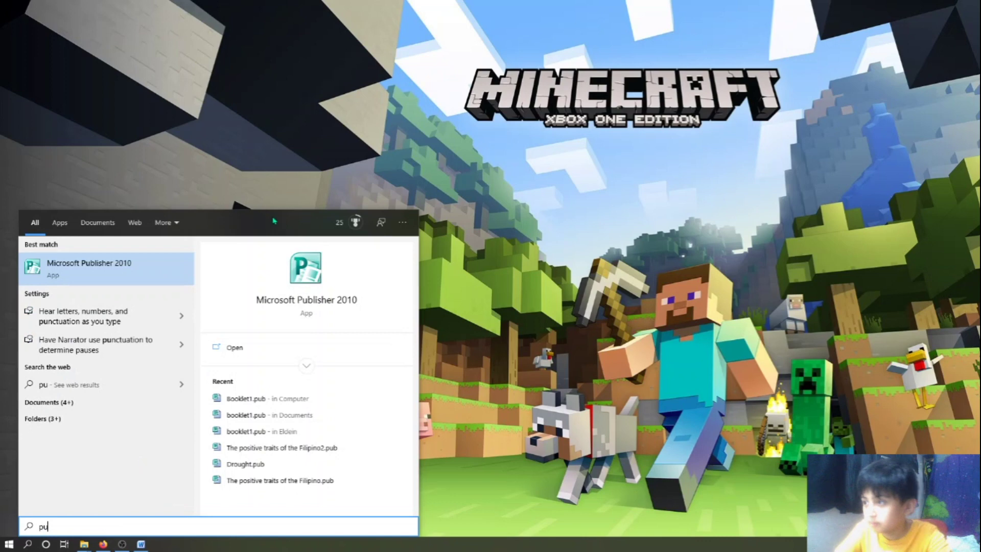
left_click(305, 298)
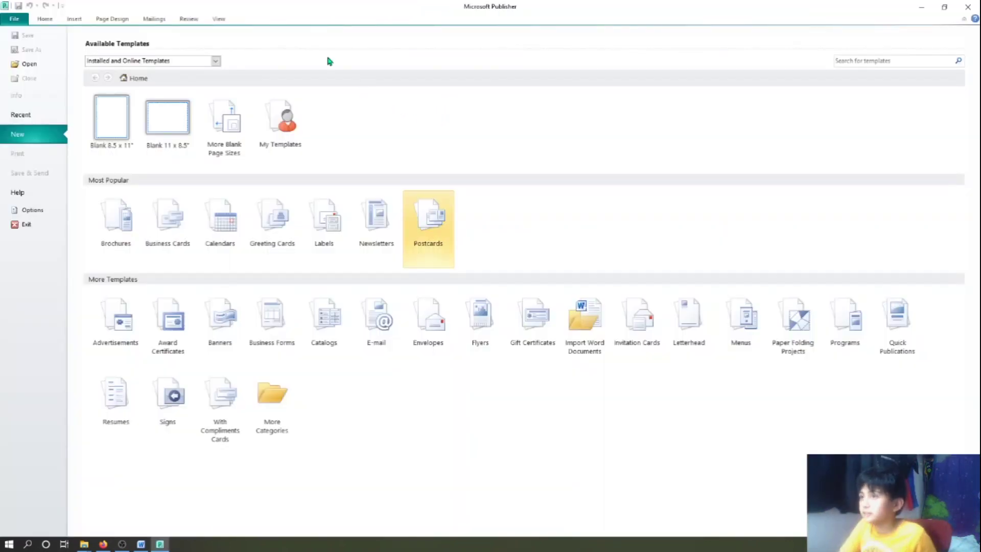
Create a blank 1/2 A4 Booklet publication from the booklet page sizes, automatically inserting the 3 additional pages.
left_click(220, 152)
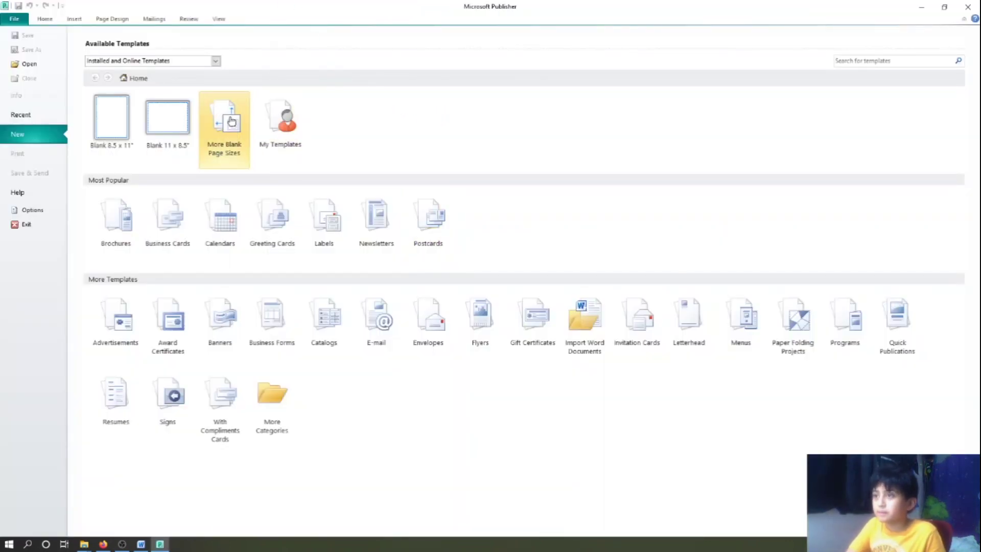
double_click(230, 120)
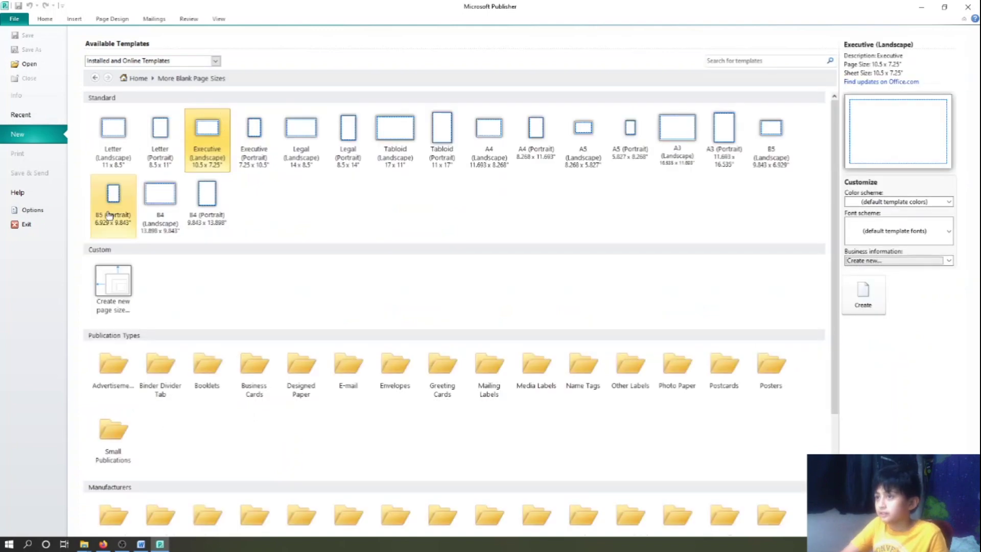
scroll(318, 327, "down", 3)
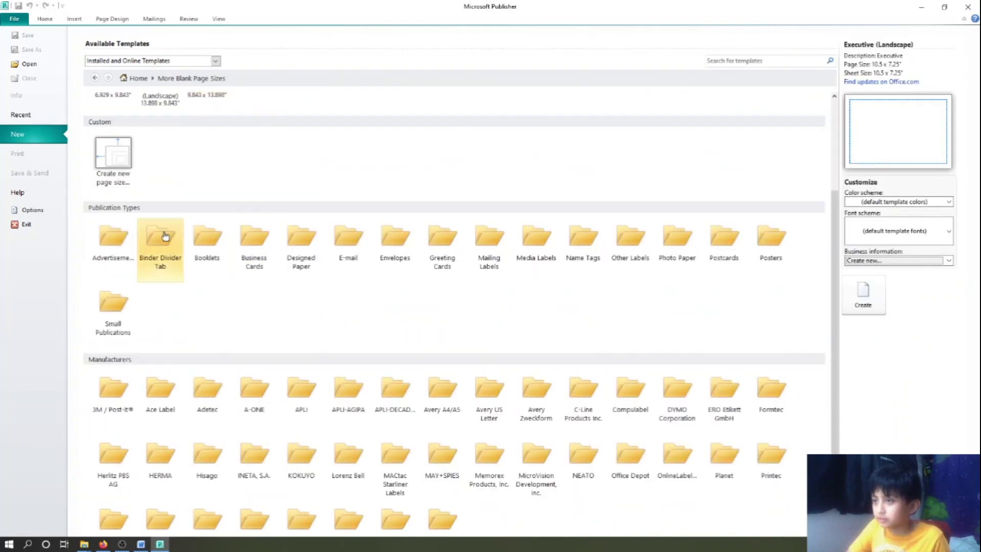
double_click(207, 237)
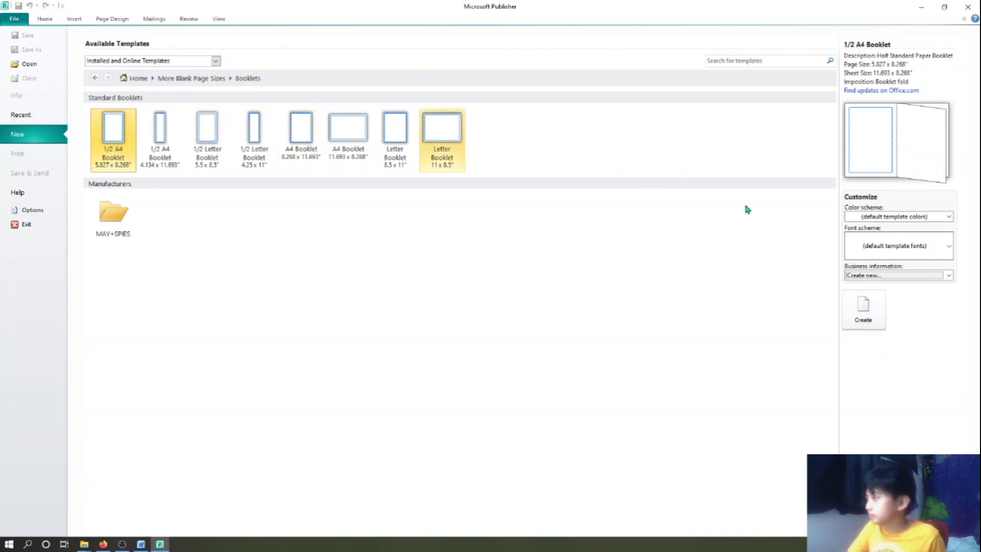
left_click(862, 309)
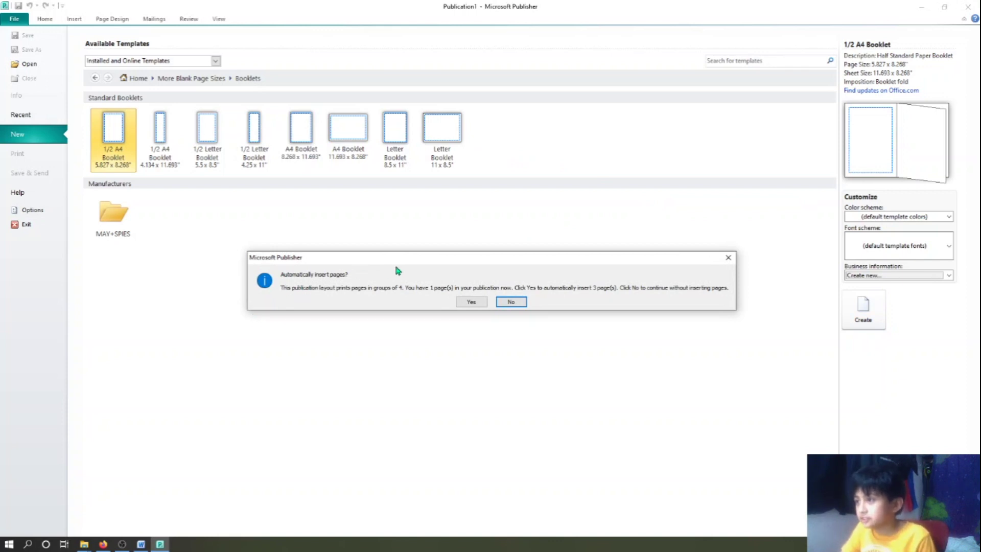
left_click(471, 303)
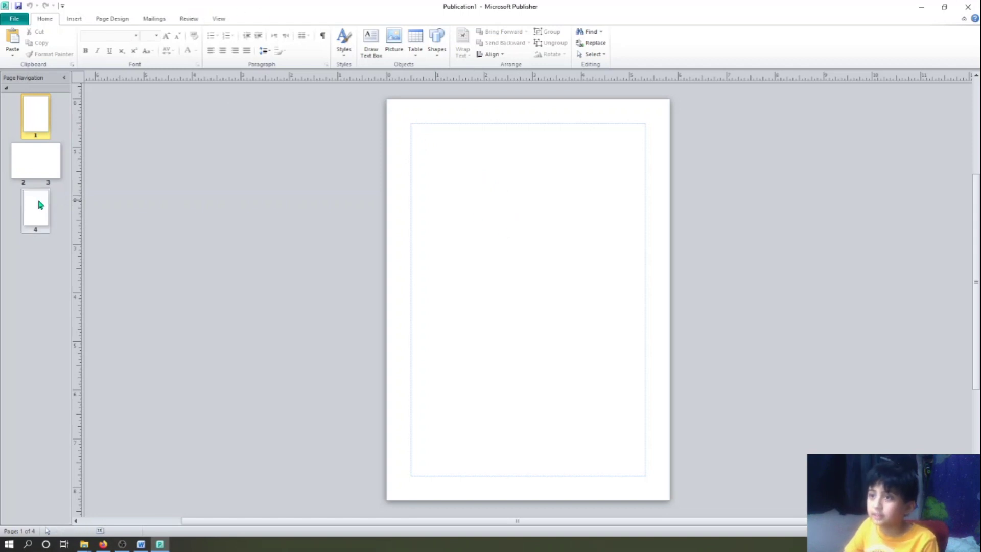
Insert four blank pages after page 4 of the booklet.
left_click_drag(37, 213, 38, 228)
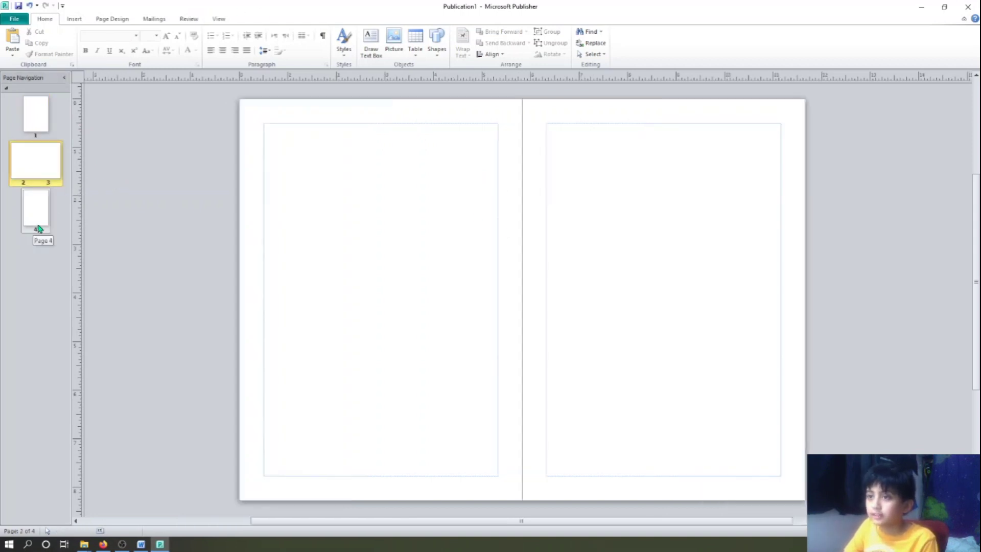
left_click(39, 221)
right_click(39, 221)
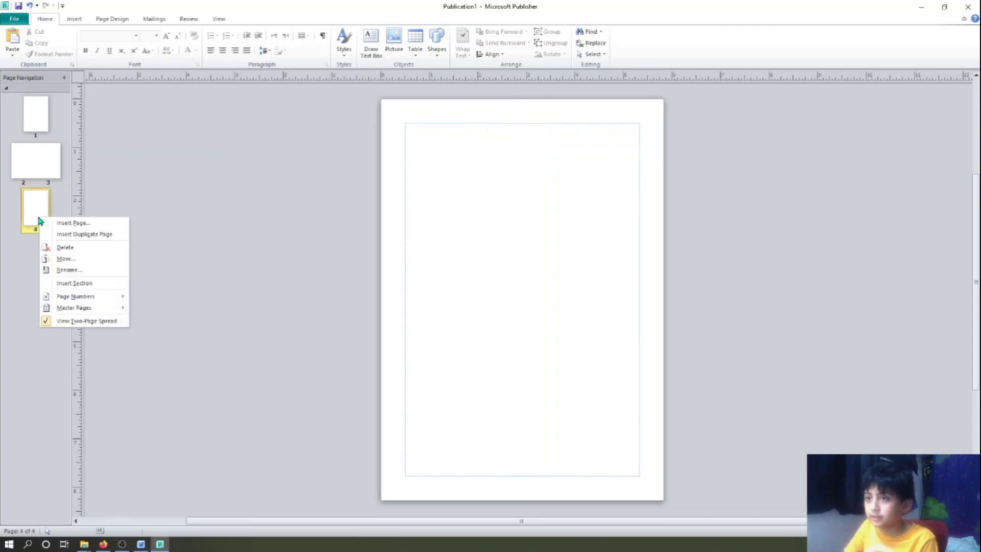
left_click(86, 222)
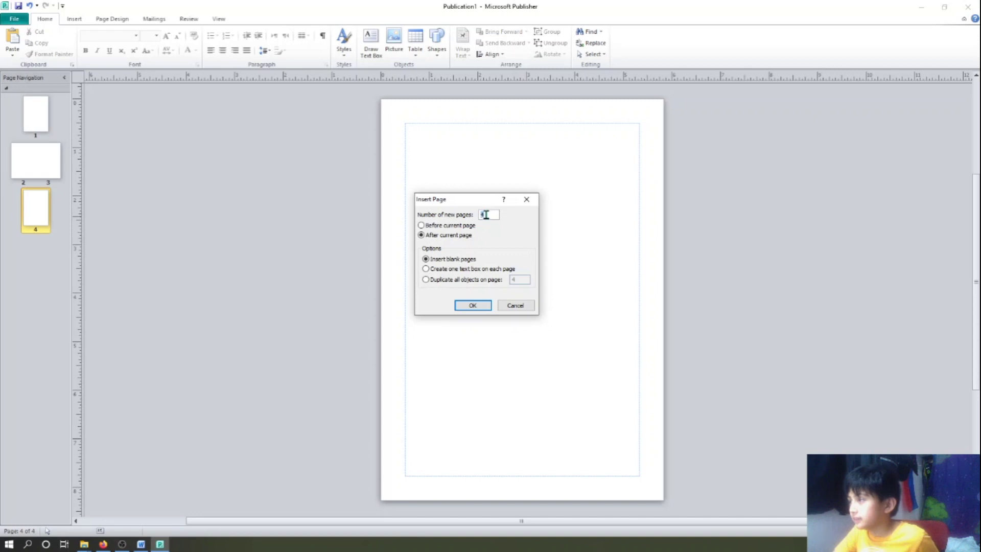
left_click(473, 305)
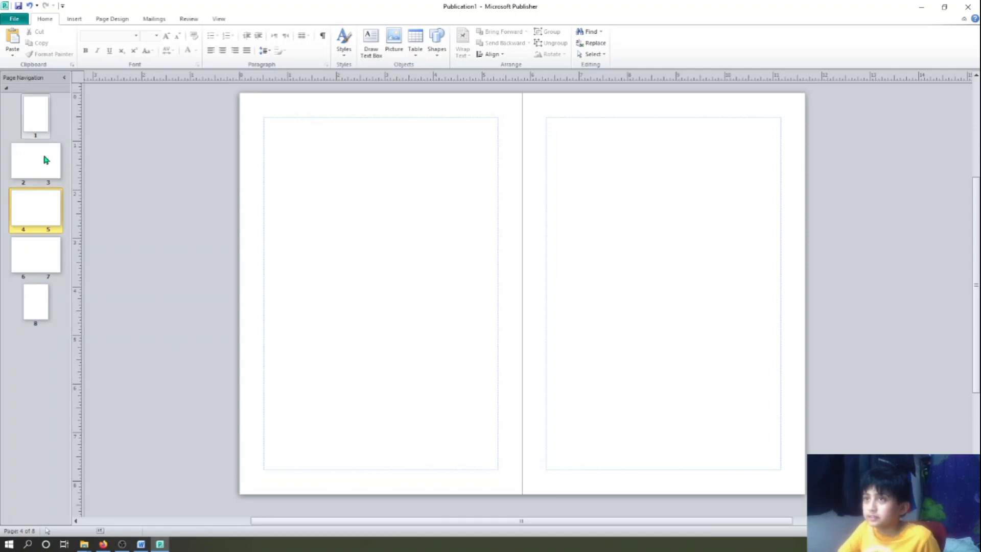
Add page numbers in the bottom right corner of the booklet pages and check them through page 8.
left_click(71, 19)
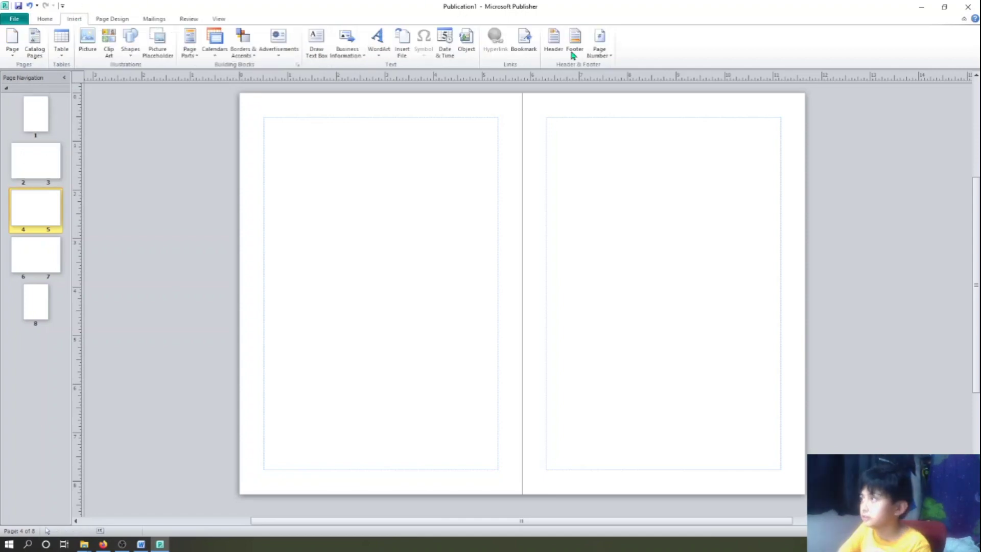
left_click(599, 45)
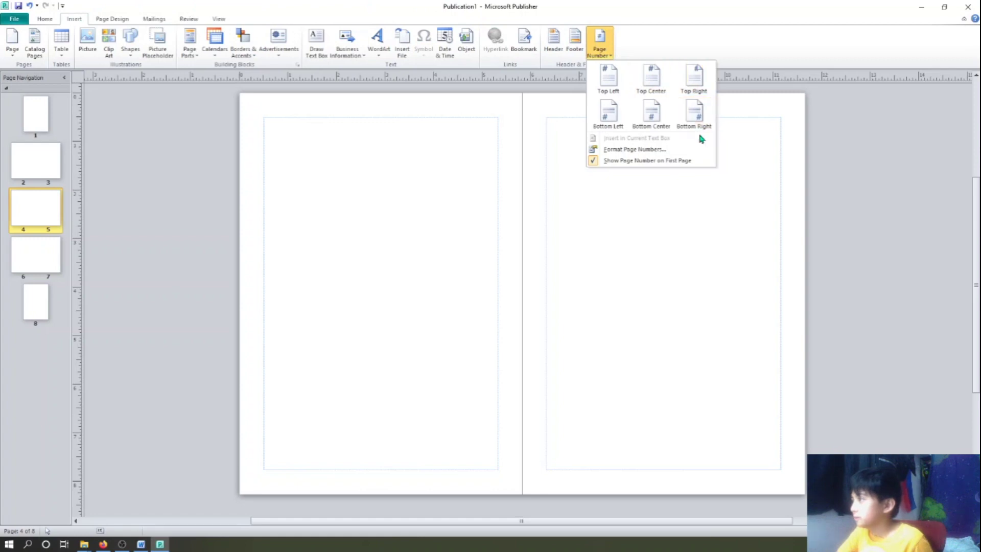
left_click(697, 116)
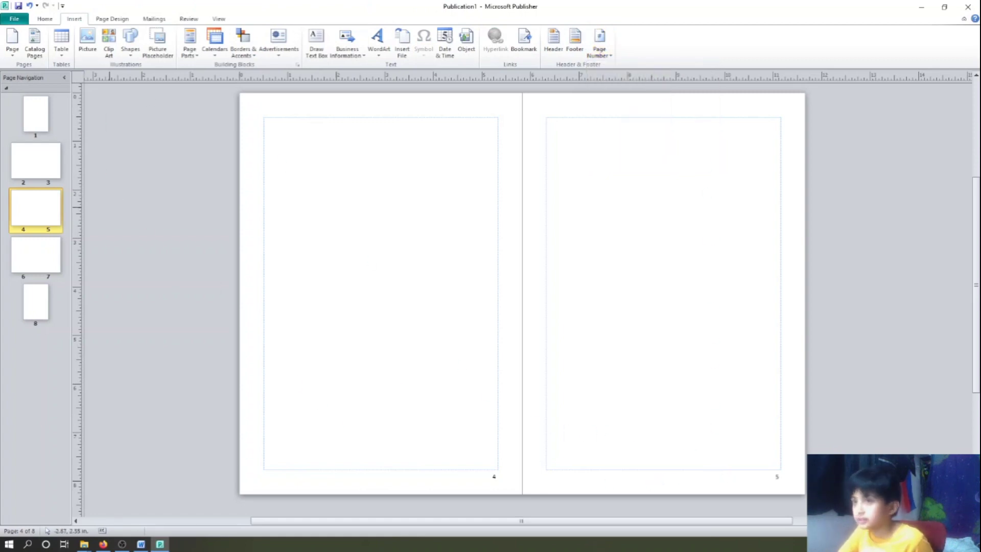
left_click(38, 110)
left_click(41, 156)
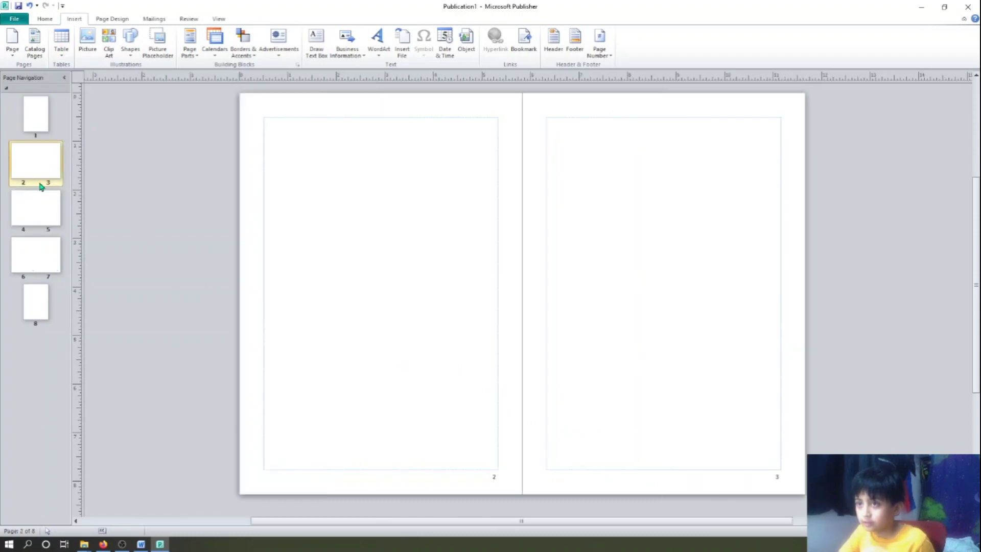
left_click(45, 212)
left_click(39, 258)
left_click(35, 301)
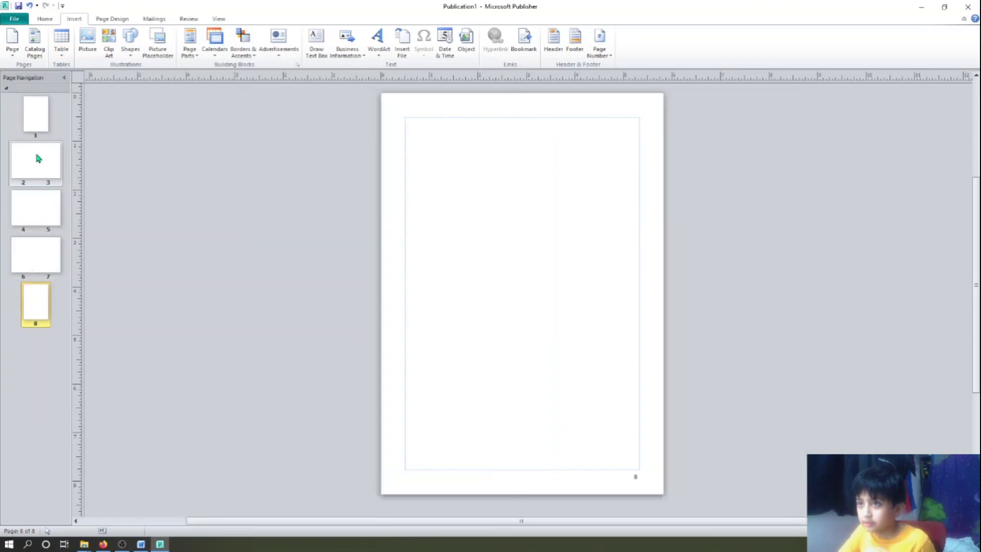
Turn off the page number on the first page of the booklet.
left_click(36, 113)
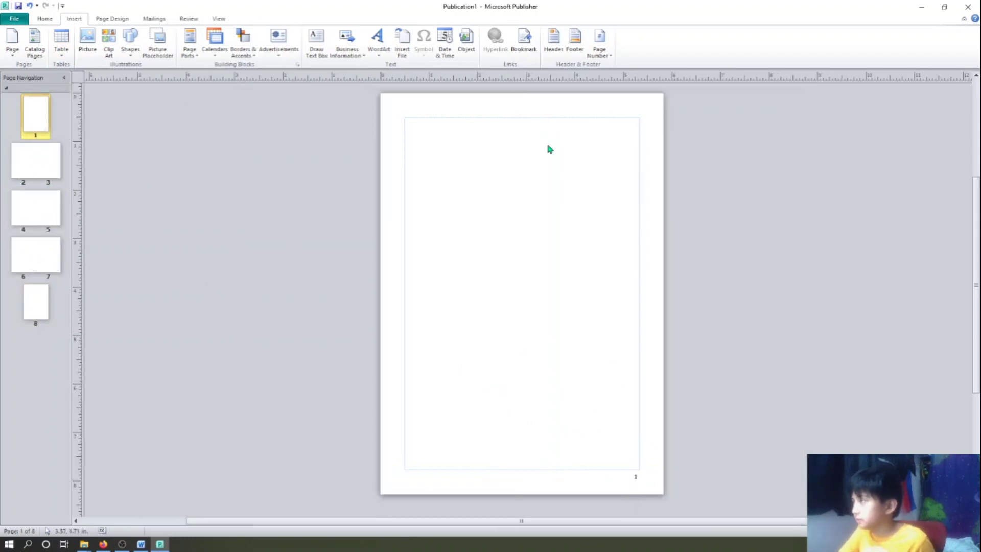
left_click(602, 39)
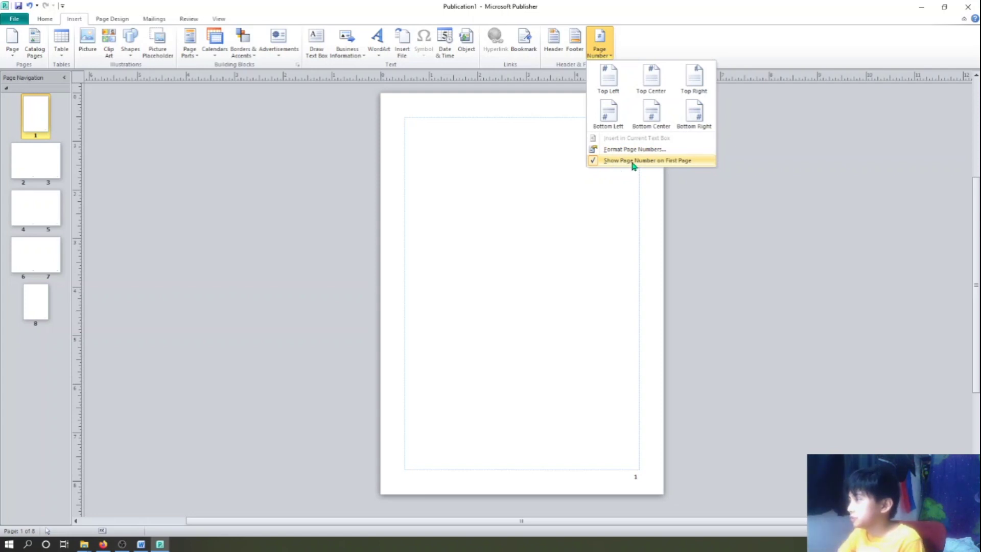
left_click(687, 162)
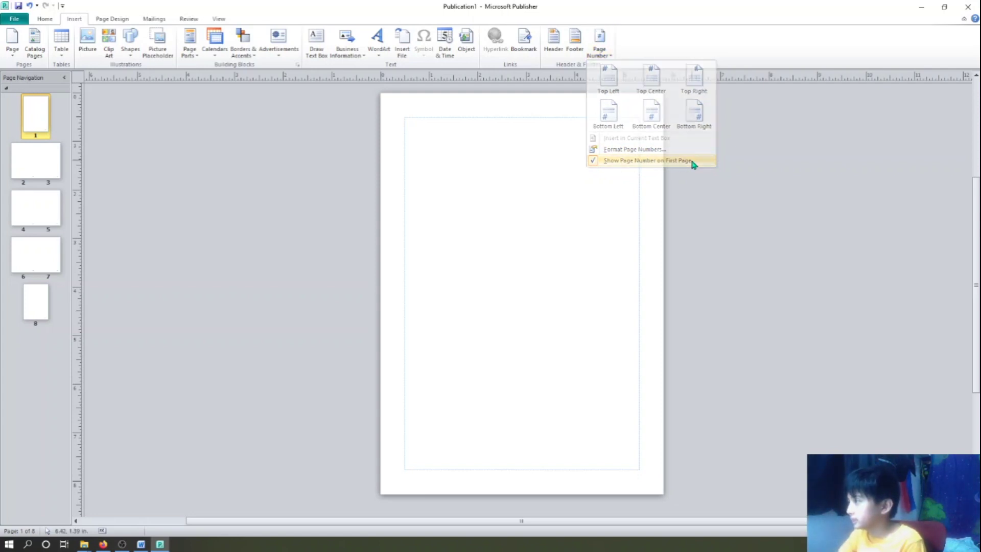
left_click(41, 155)
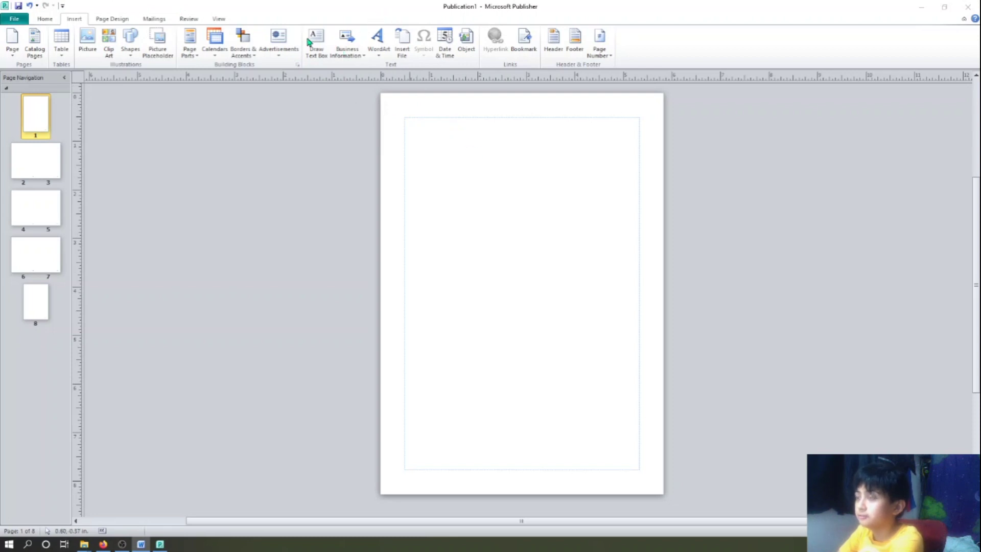
Draw a text box about 4.27 x 0.55 in near the top of page 1 and enter the title "Booklet".
left_click(433, 138)
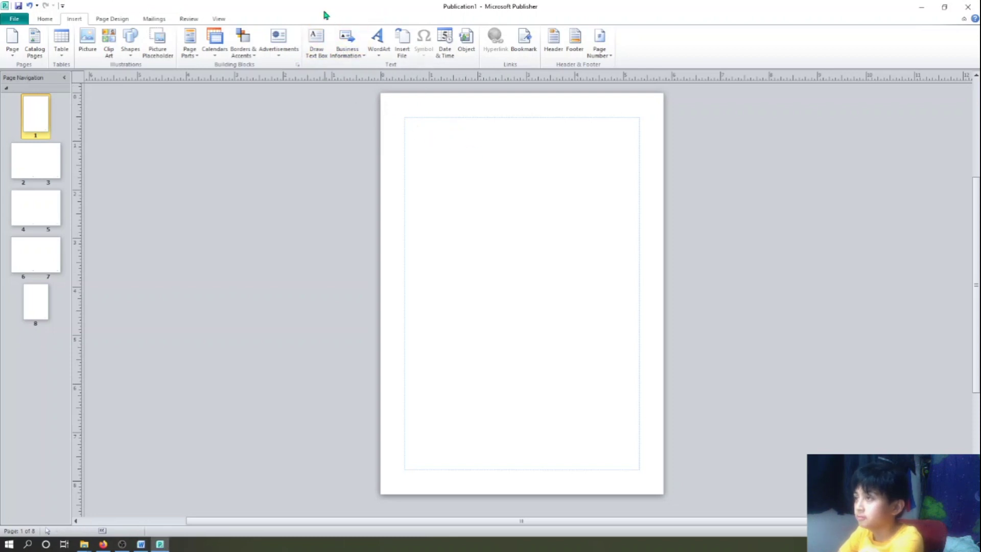
left_click(315, 45)
mouse_move(420, 138)
left_mouse_down()
mouse_move(625, 182)
mouse_move(628, 168)
left_mouse_up()
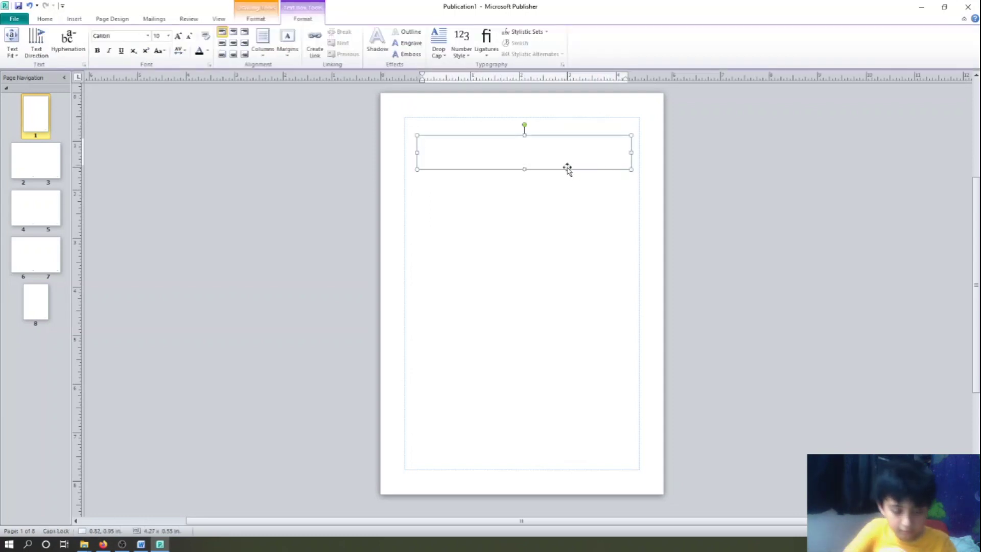
type("Book")
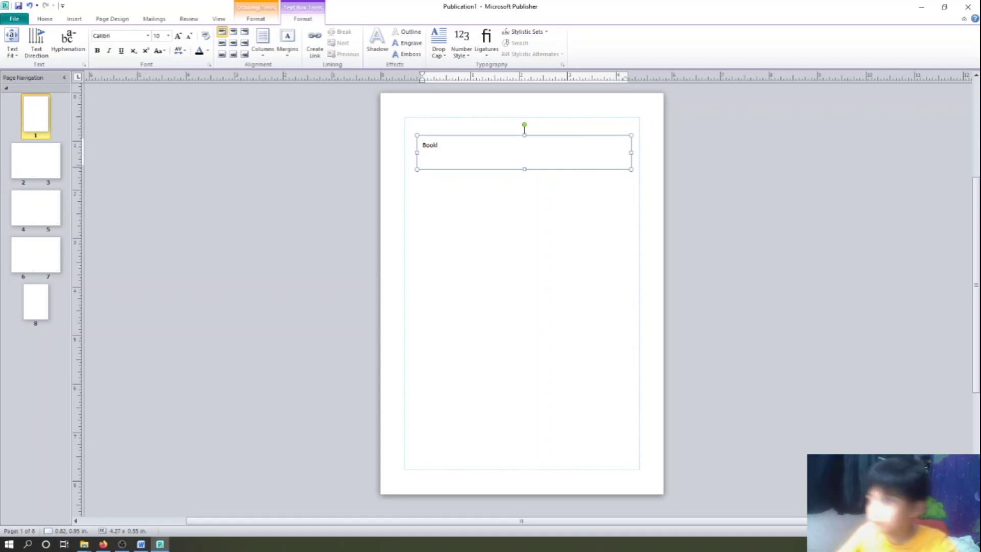
type("let")
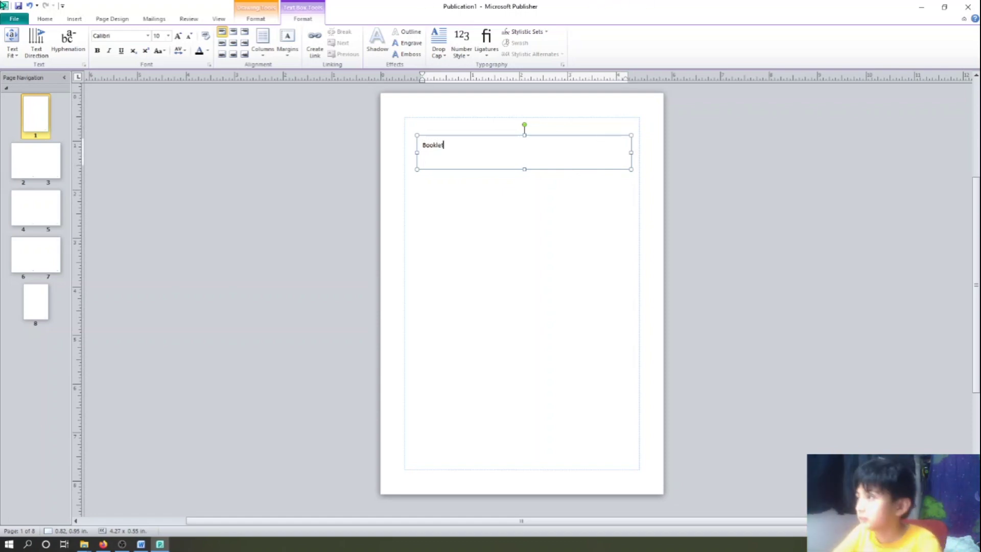
Set the font size of the "Booklet" title to 26.
left_click_drag(549, 142, 305, 122)
left_click(168, 35)
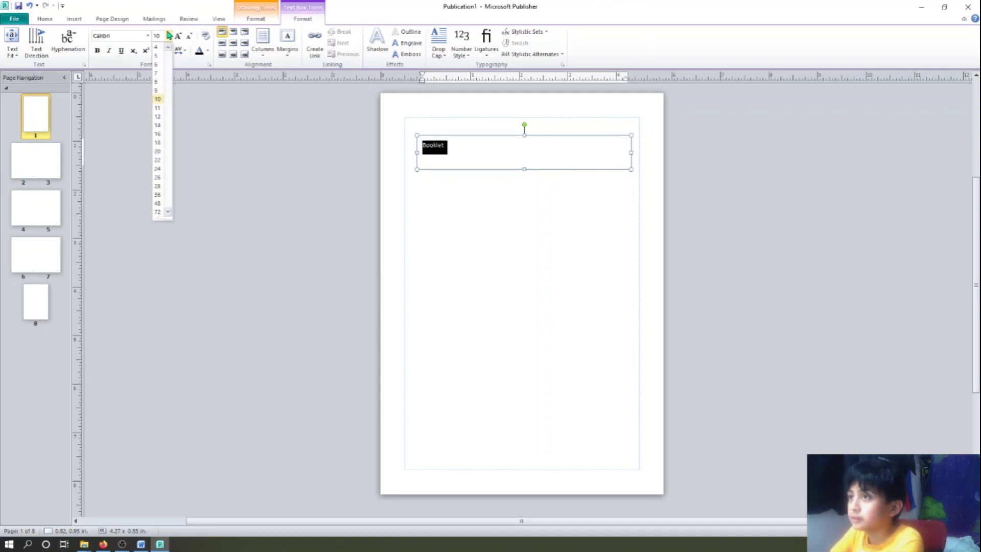
left_click(162, 177)
left_click(215, 229)
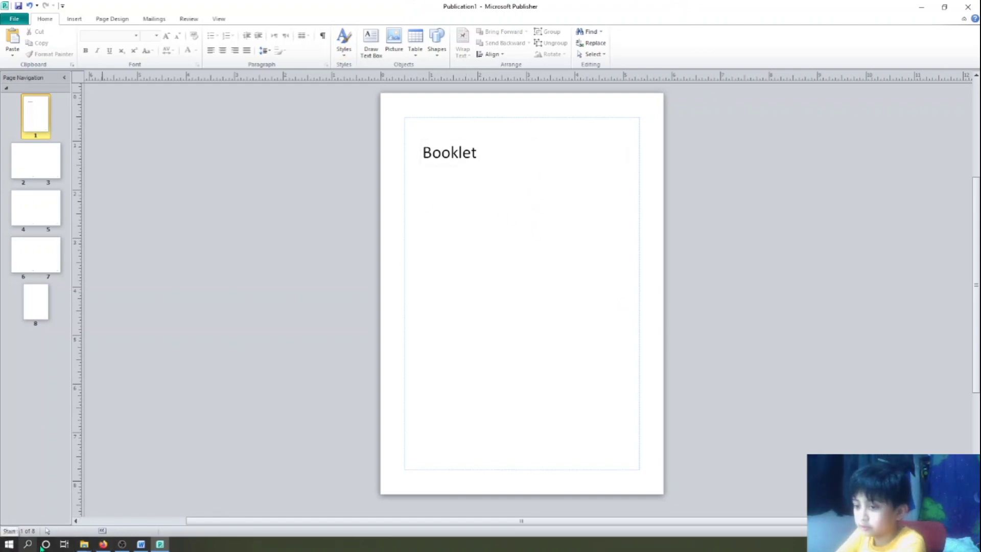
Switch to Firefox and copy the enlarged Golden Gate Bridge photo from the free images search results.
left_click(103, 544)
scroll(263, 405, "up", 3)
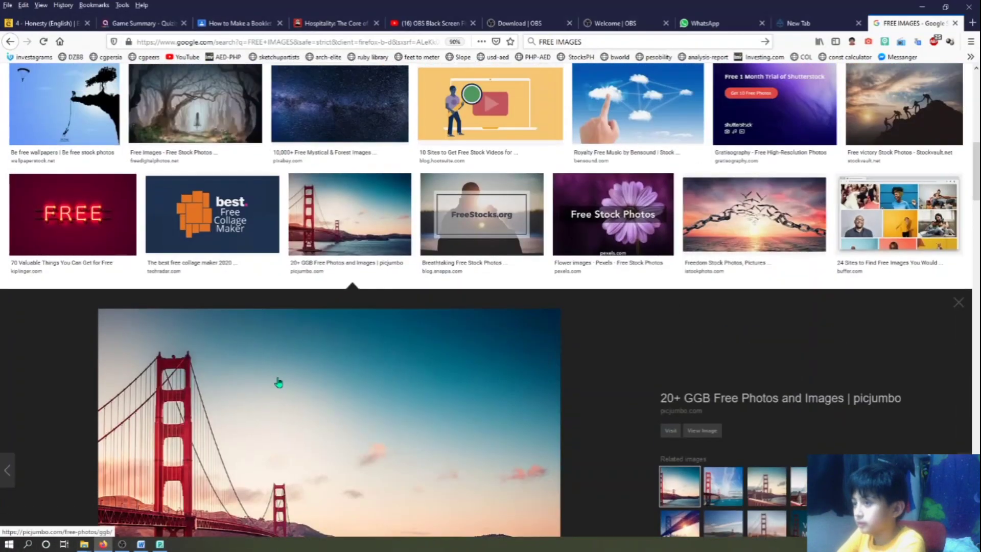
scroll(278, 383, "down", 4)
right_click(313, 287)
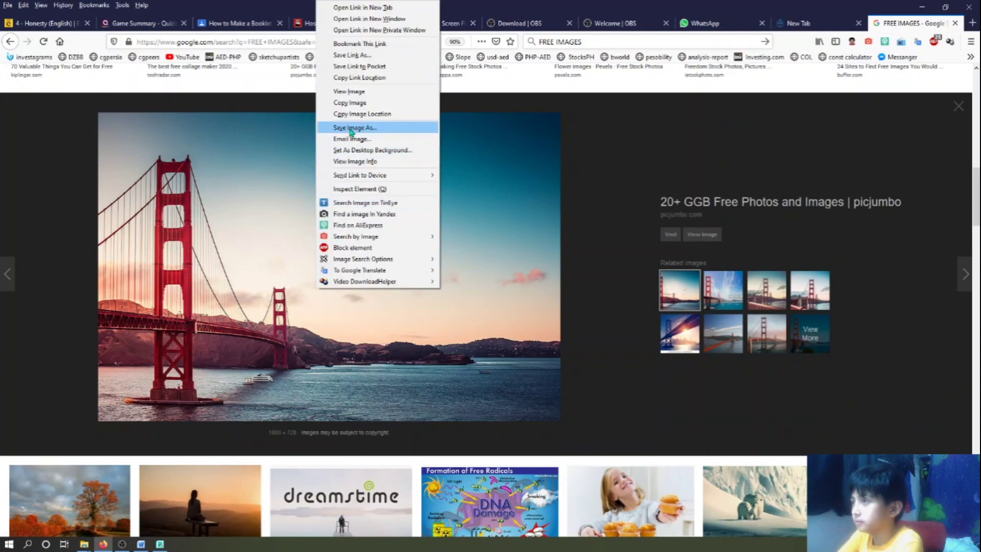
left_click(378, 104)
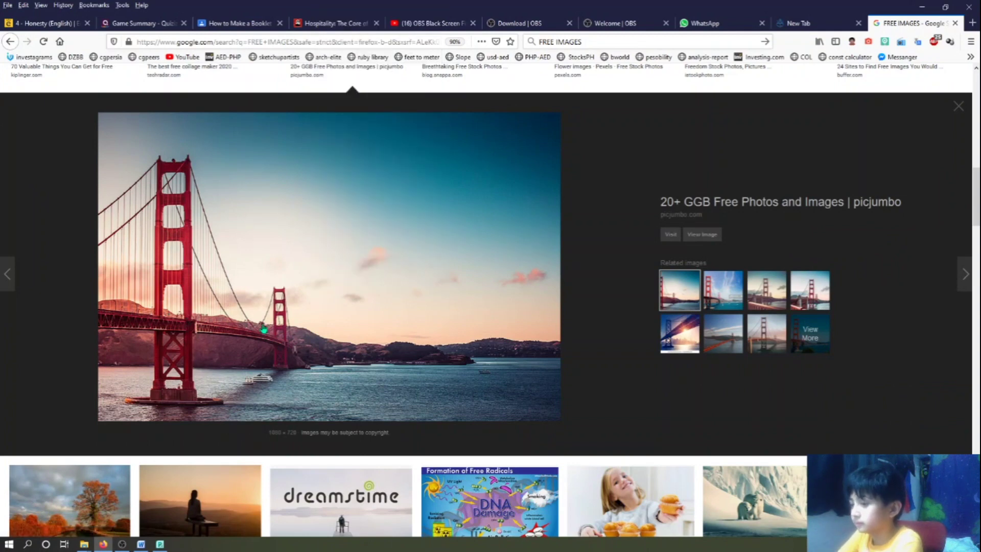
Paste the bridge photo onto page 1 in Publisher, shrink it to about 3.37 x 2.25 in and place it below the title.
left_click(160, 544)
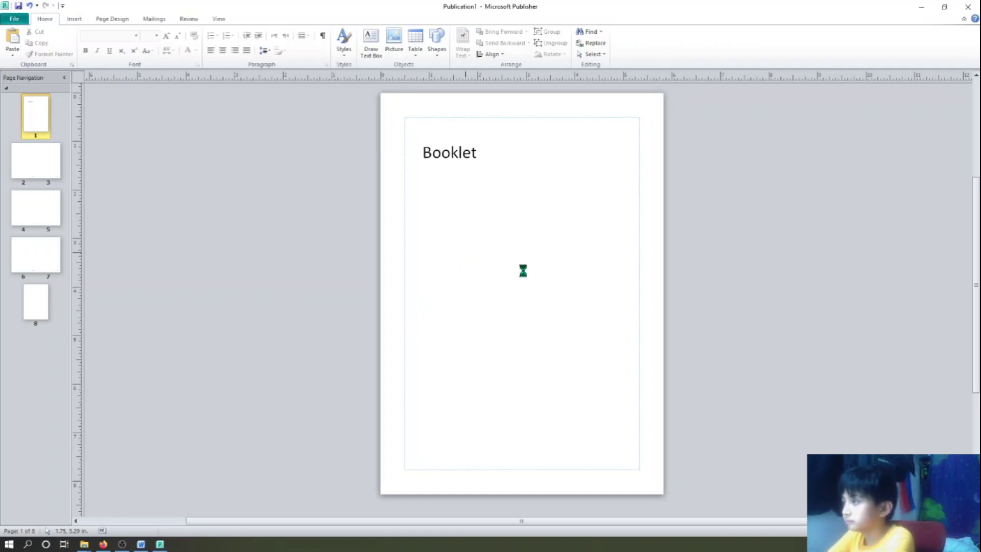
key("ctrl+v")
mouse_move(623, 230)
left_mouse_down()
mouse_move(574, 281)
mouse_move(614, 231)
left_mouse_up()
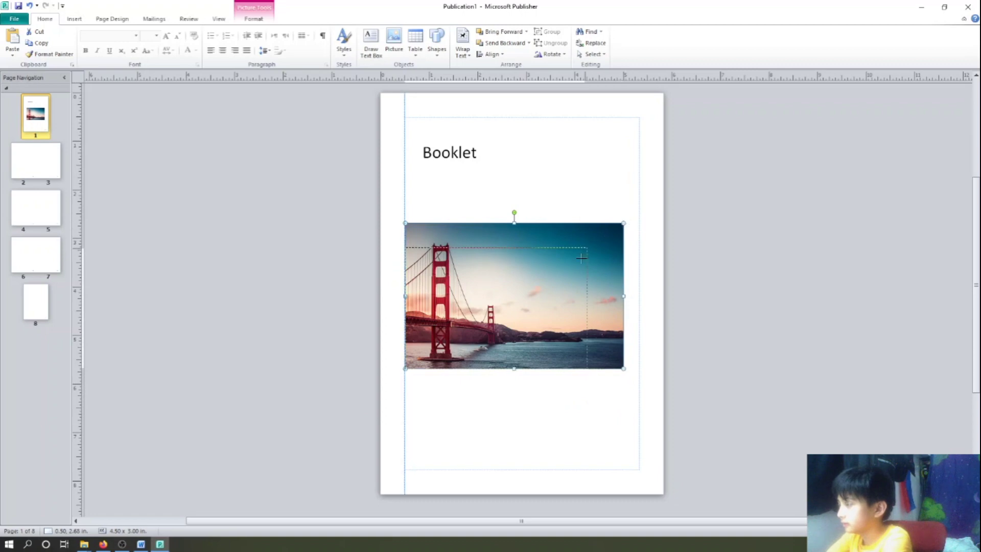
left_click_drag(569, 261, 569, 261)
left_click_drag(491, 309, 516, 224)
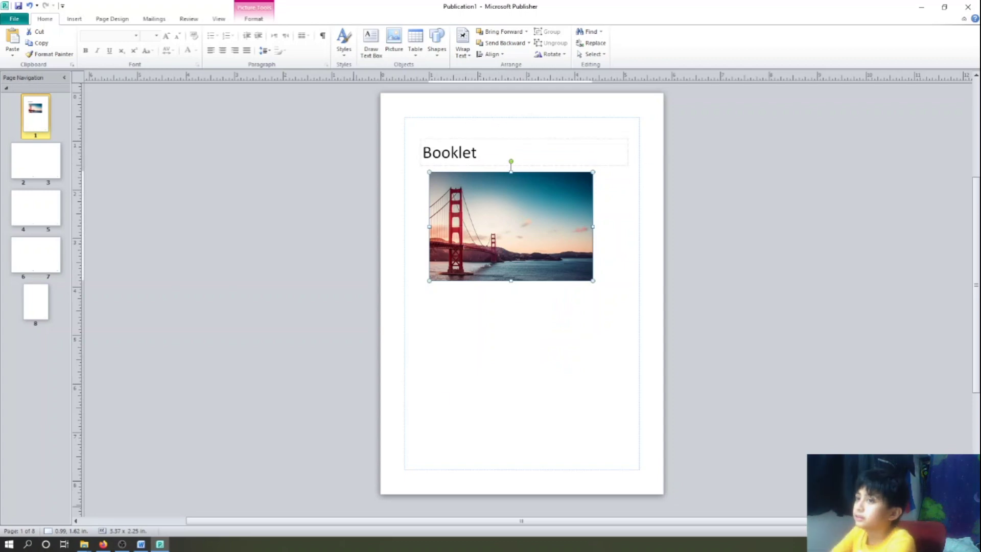
Insert a table with 3 columns and 8 rows on the spread of pages 2 and 3.
left_click(38, 162)
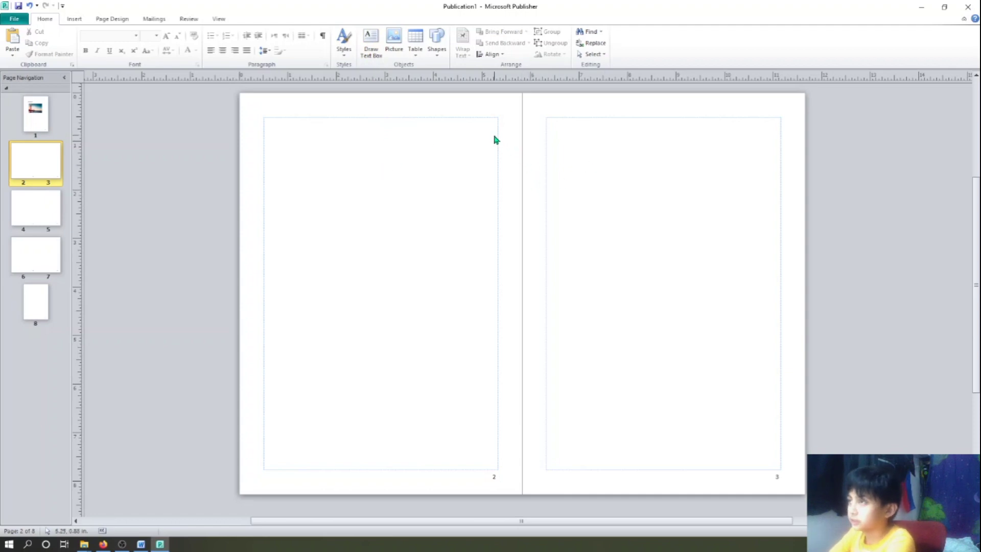
left_click(421, 46)
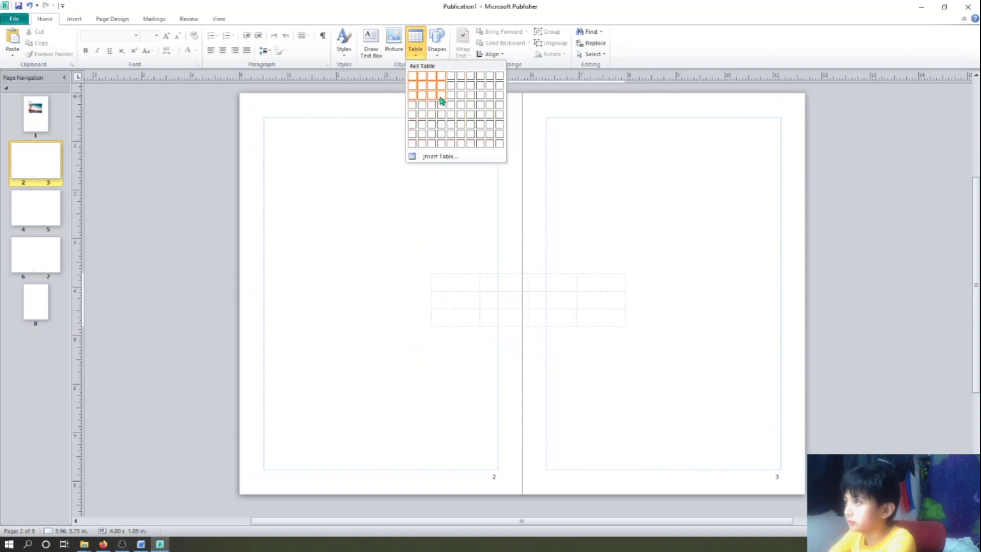
left_click(422, 146)
left_click(449, 241)
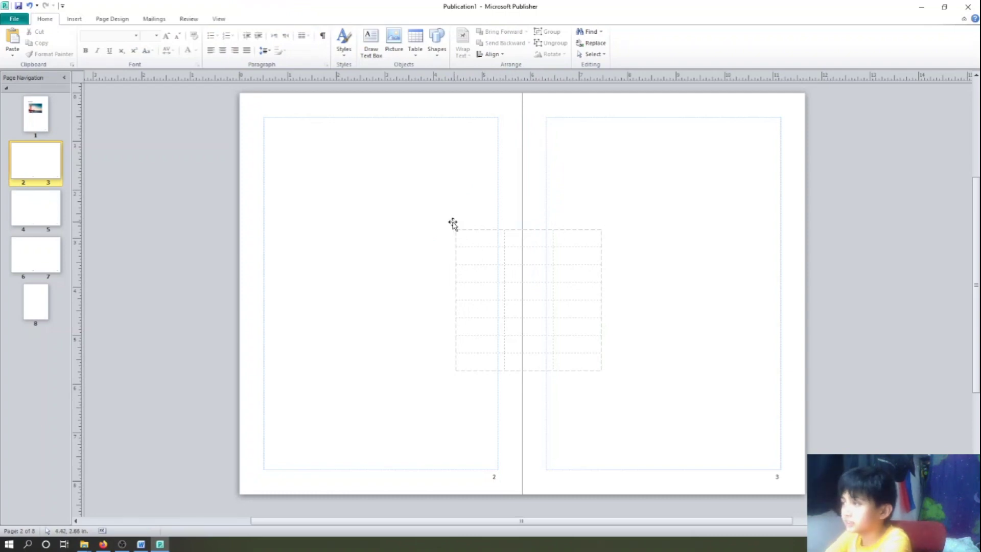
Format all cells of the table with black 1 pt lines on every border and a green fill.
left_click(469, 235)
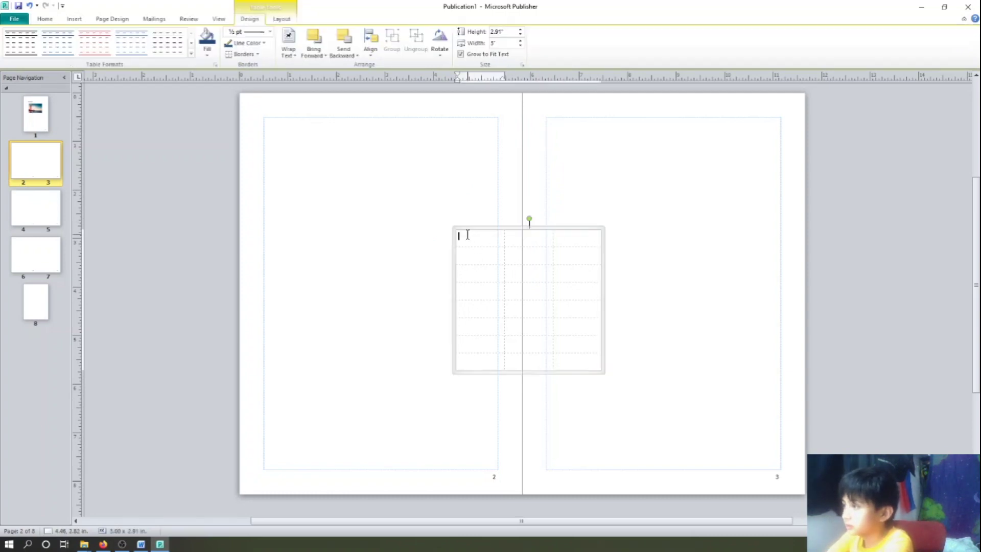
left_click_drag(468, 235, 582, 363)
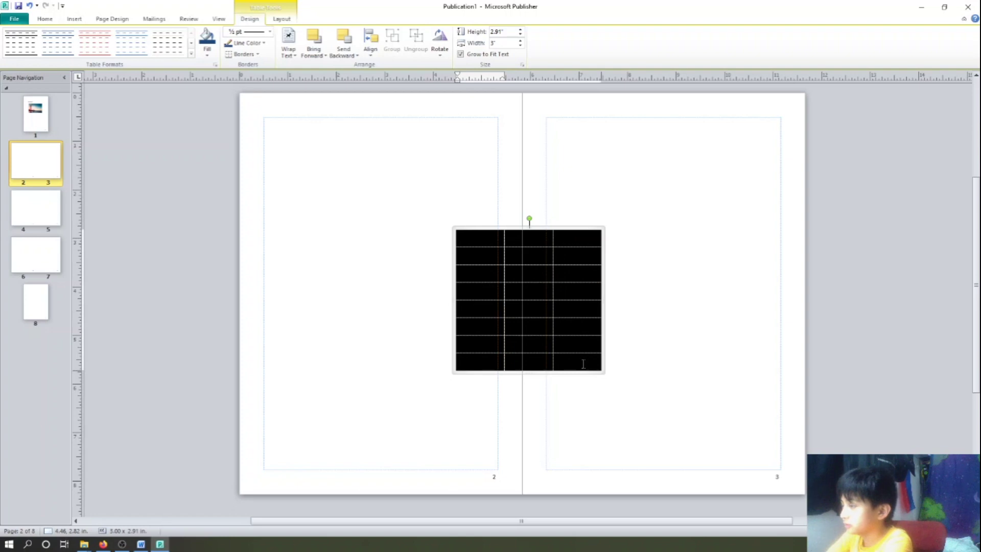
right_click(535, 291)
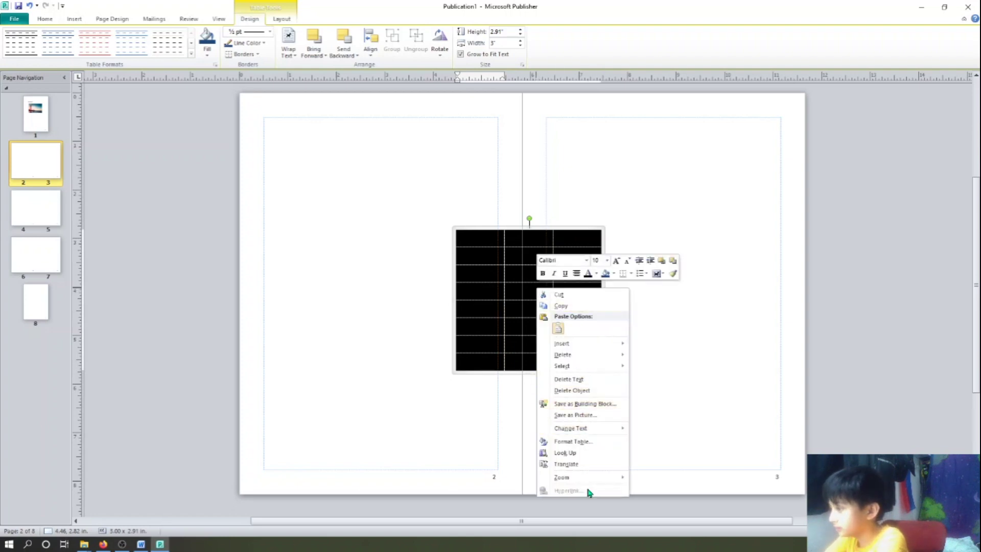
left_click(598, 442)
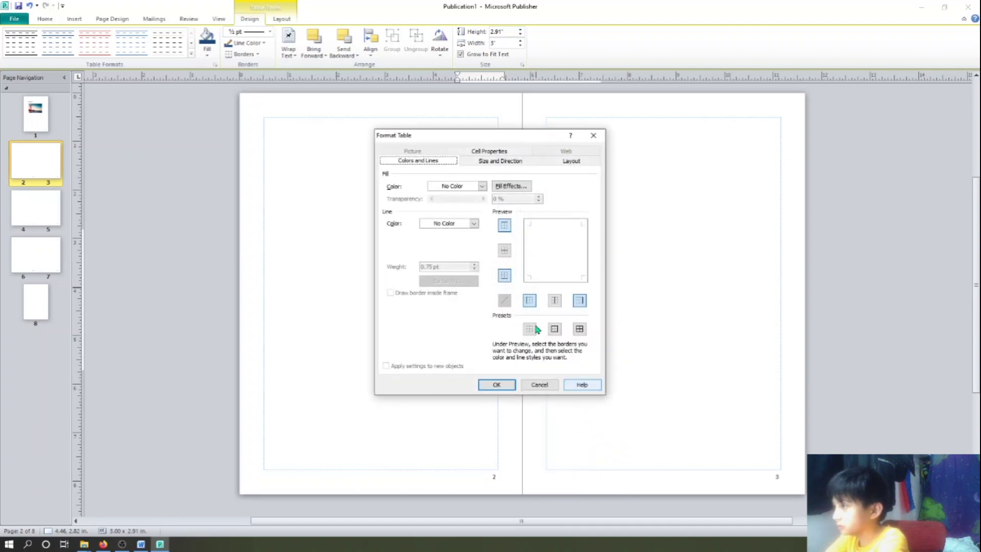
left_click(580, 329)
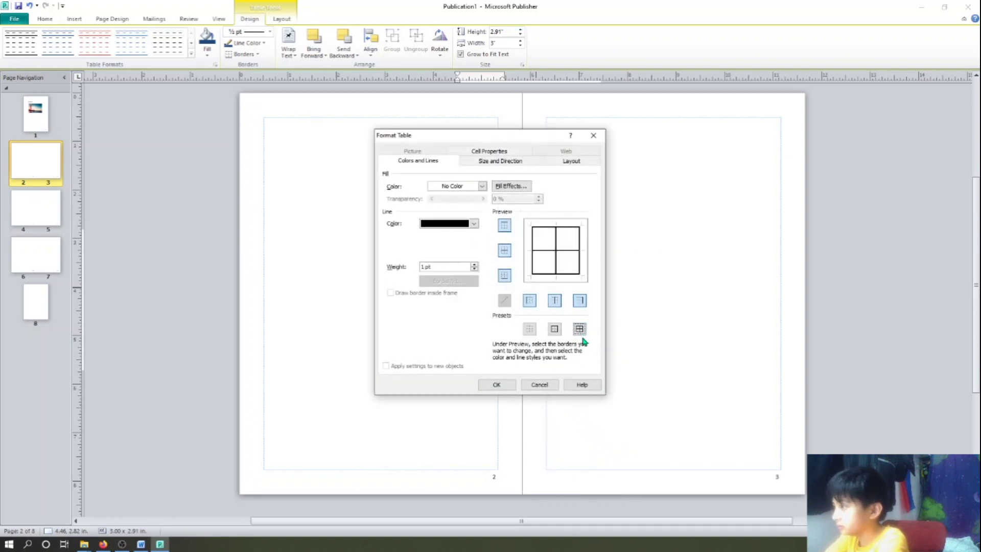
left_click(481, 186)
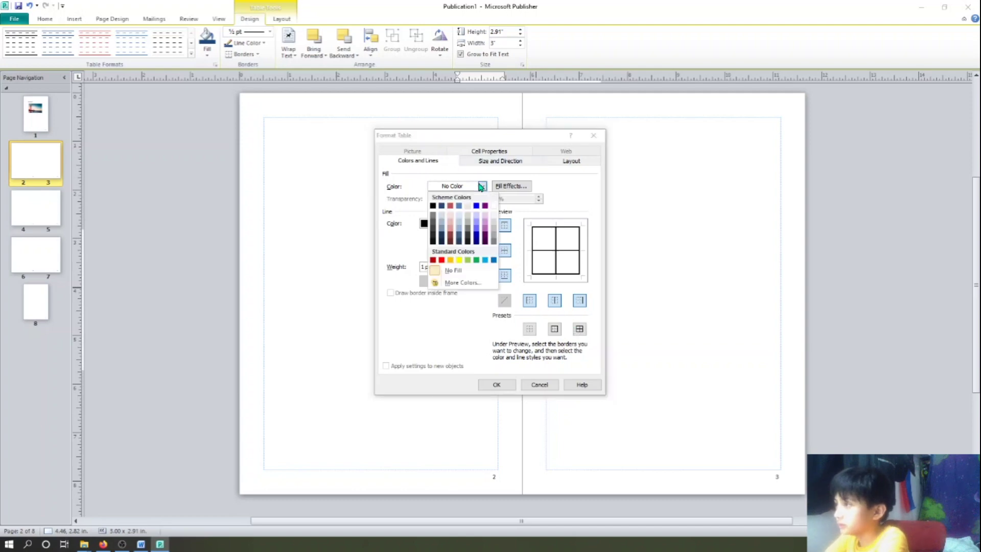
left_click(475, 260)
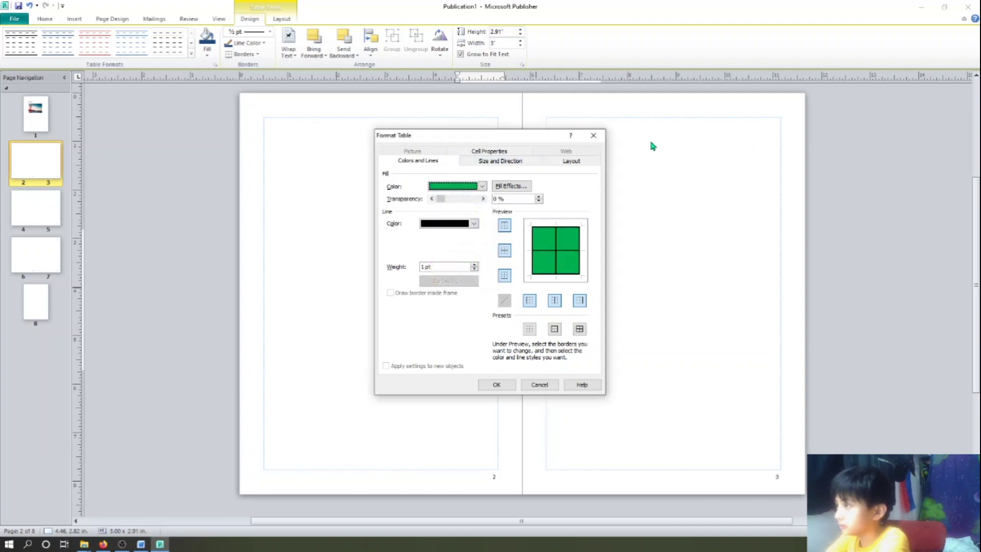
left_click(496, 384)
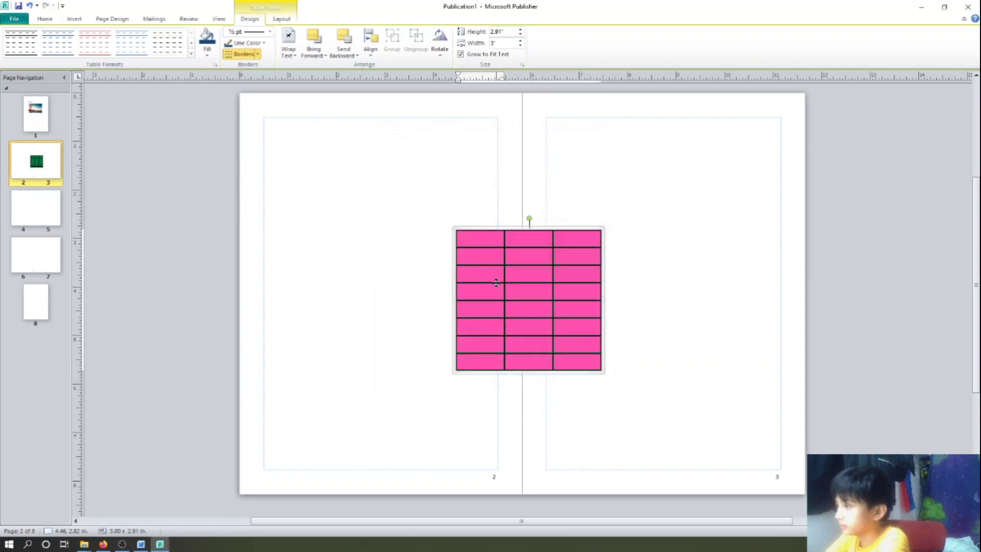
left_click(474, 175)
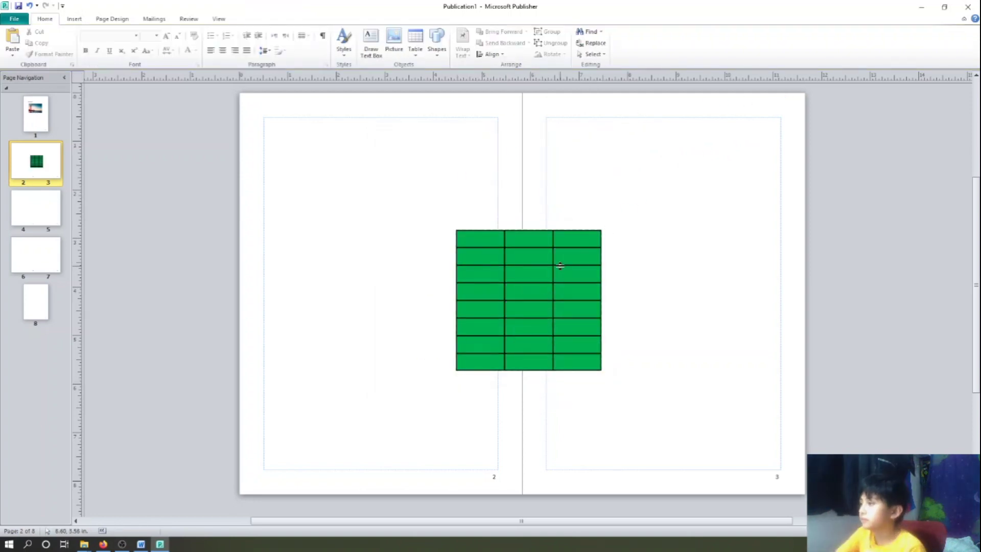
Narrow the green table to about 2.96 in wide and move it to the upper part of page 2.
left_click(599, 238)
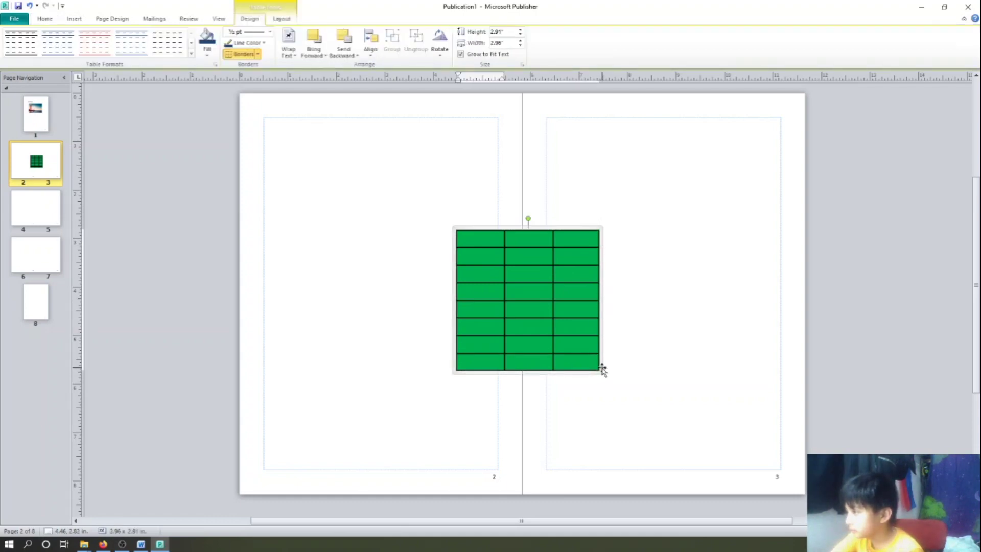
left_click_drag(602, 368, 457, 267)
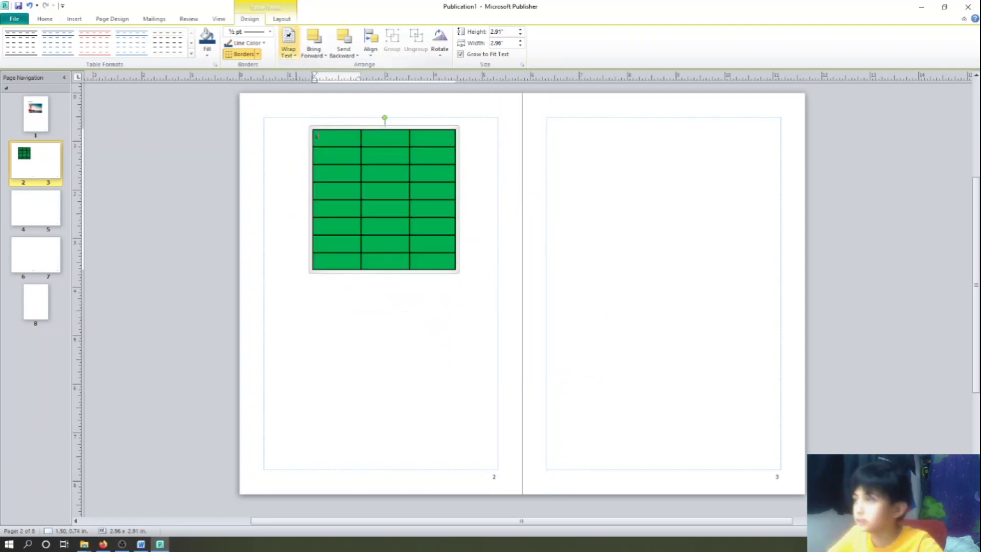
type("yo")
key("BackSpace")
key("BackSpace")
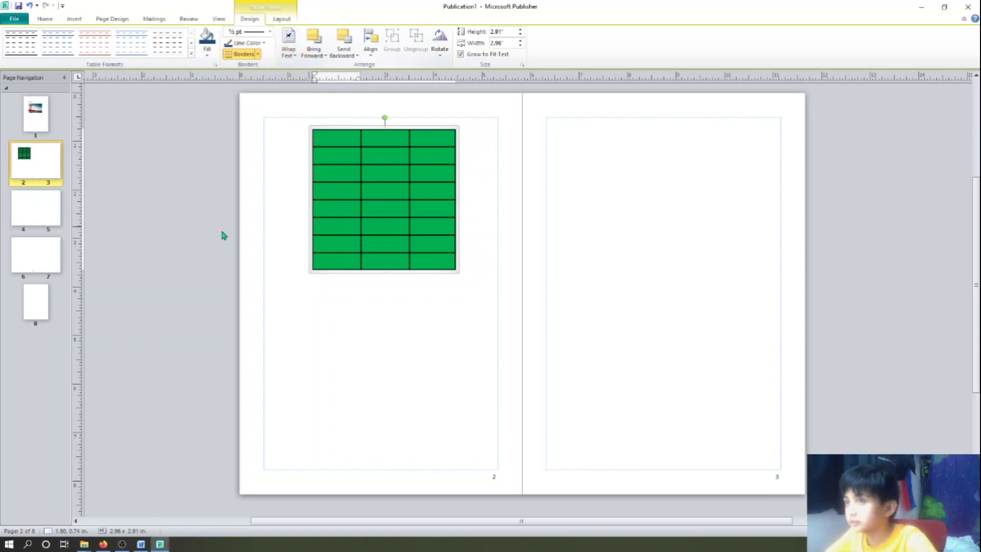
Show pages 4 and 5, and in Firefox copy the enlarged photo of a tree on a golden hillside from the free images results.
left_click(32, 226)
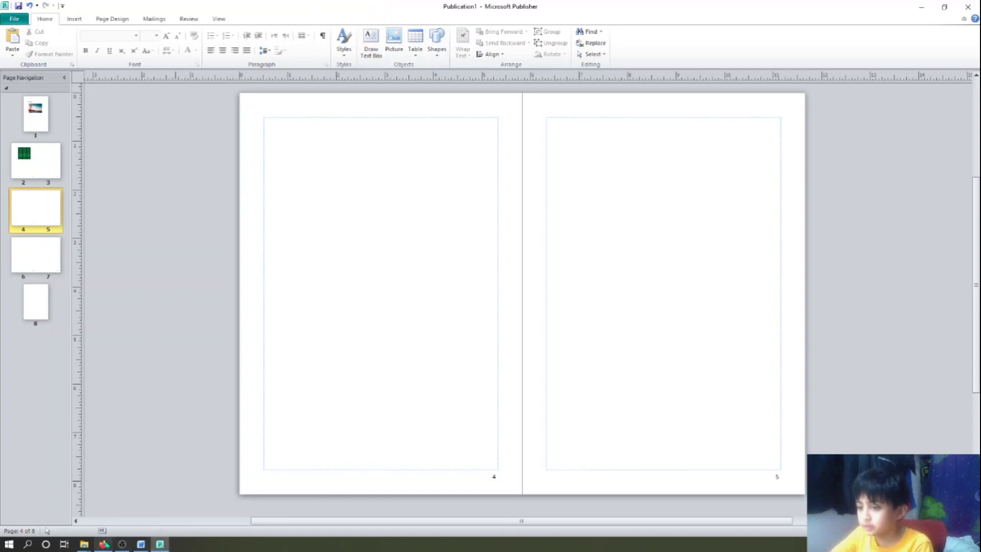
left_click(103, 544)
scroll(250, 376, "down", 5)
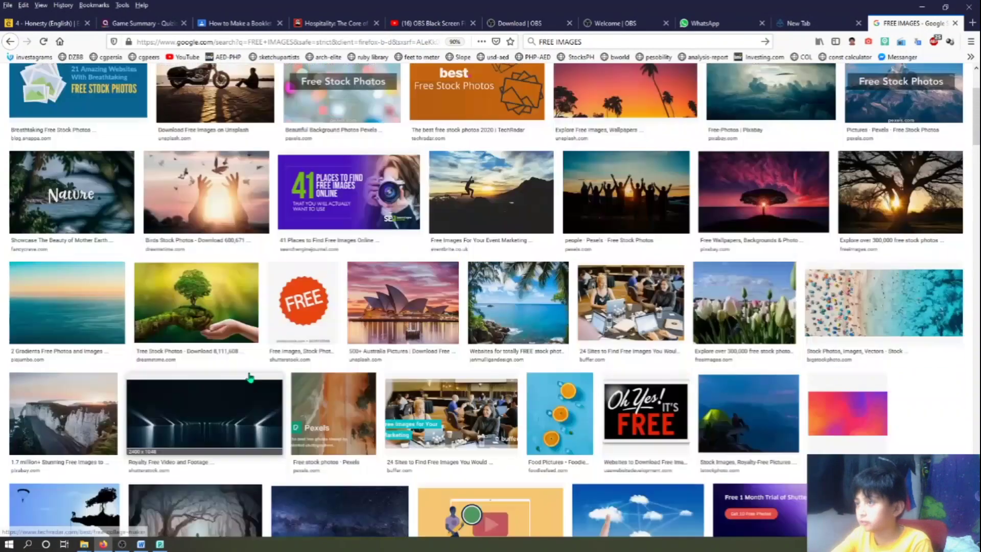
scroll(215, 268, "up", 3)
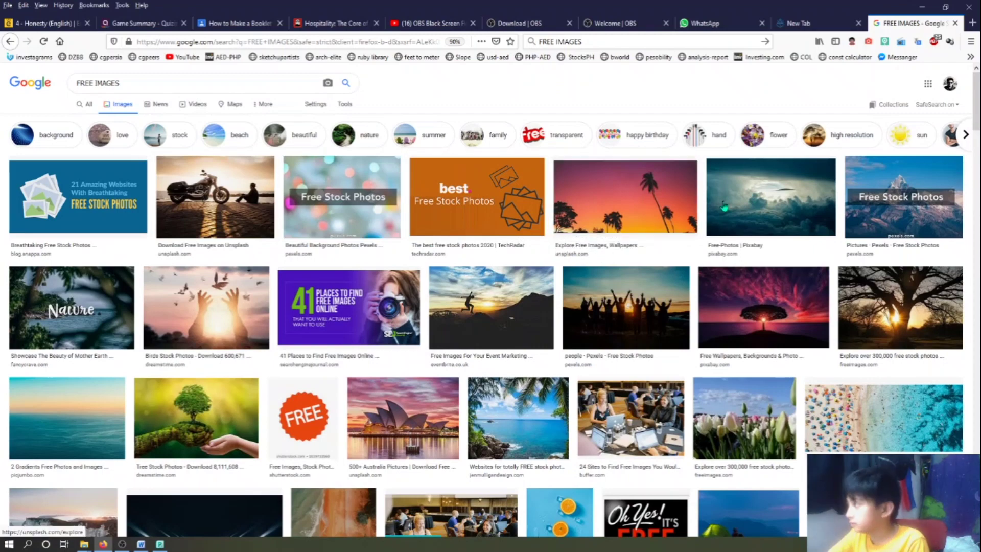
scroll(724, 205, "down", 12)
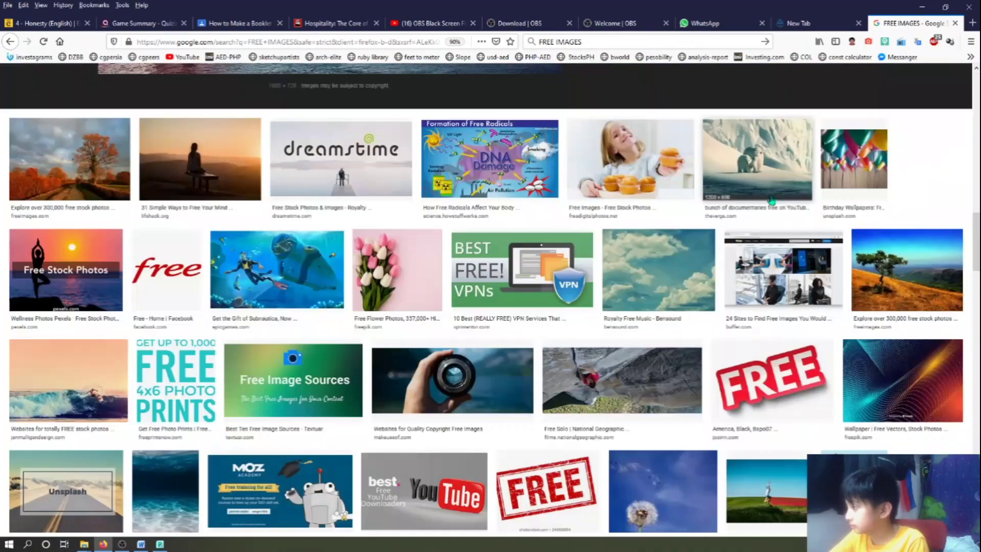
left_click(906, 288)
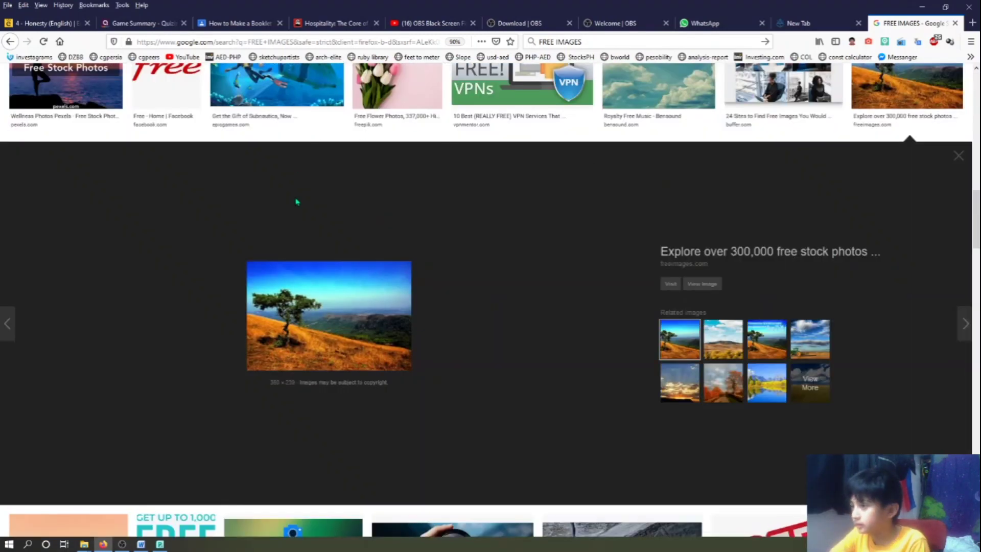
right_click(377, 331)
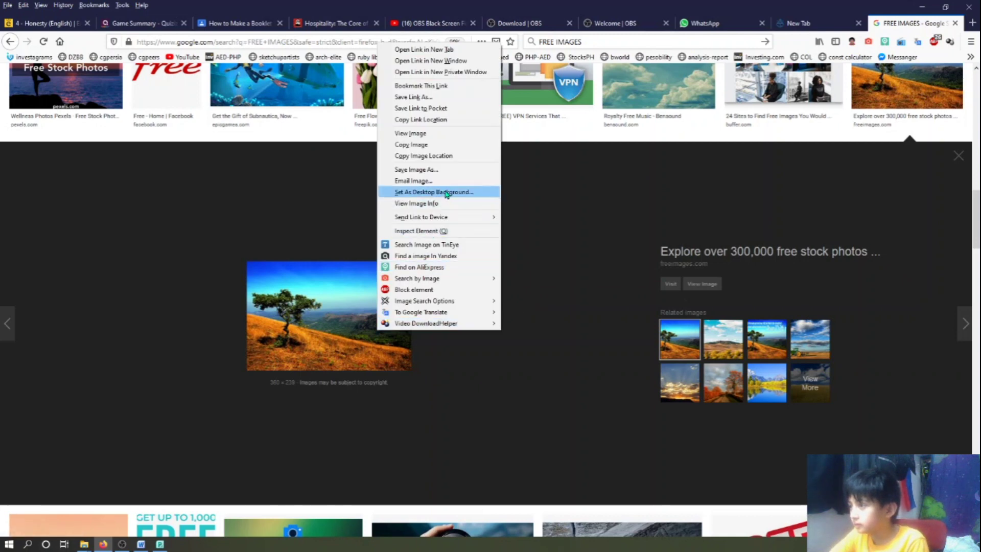
left_click(447, 145)
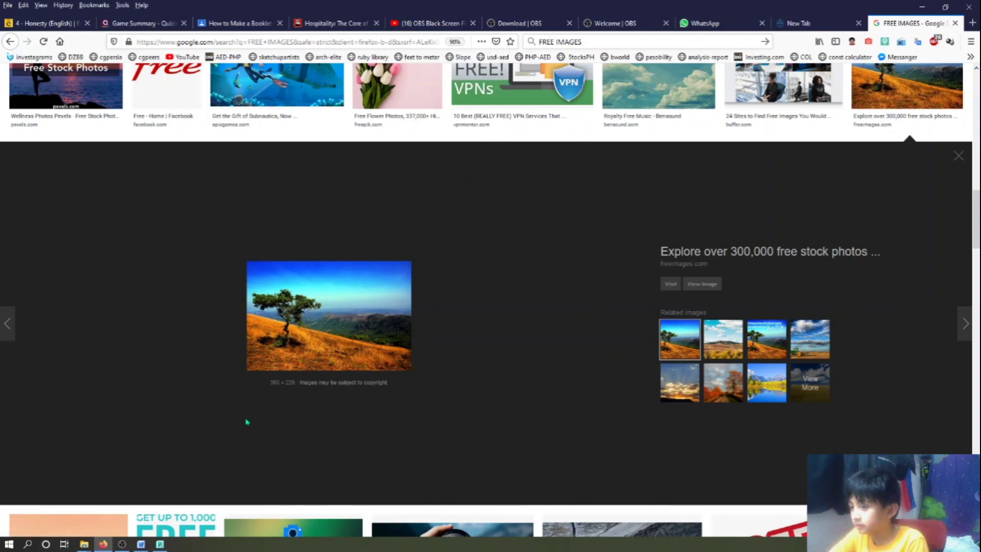
Switch back to Publisher, paste the tree photo and place it near the top of page 4.
left_click(160, 544)
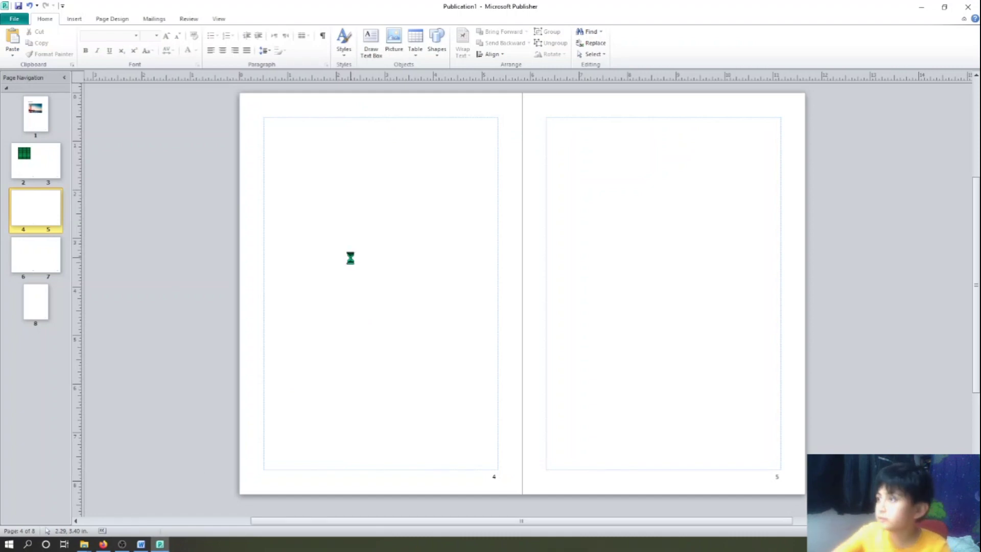
key("ctrl+v")
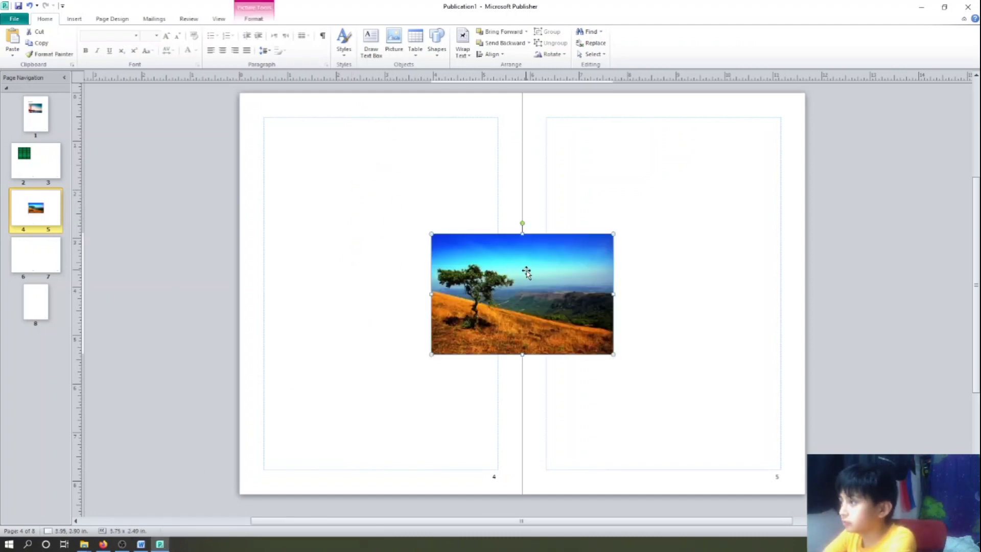
left_click_drag(526, 272, 381, 168)
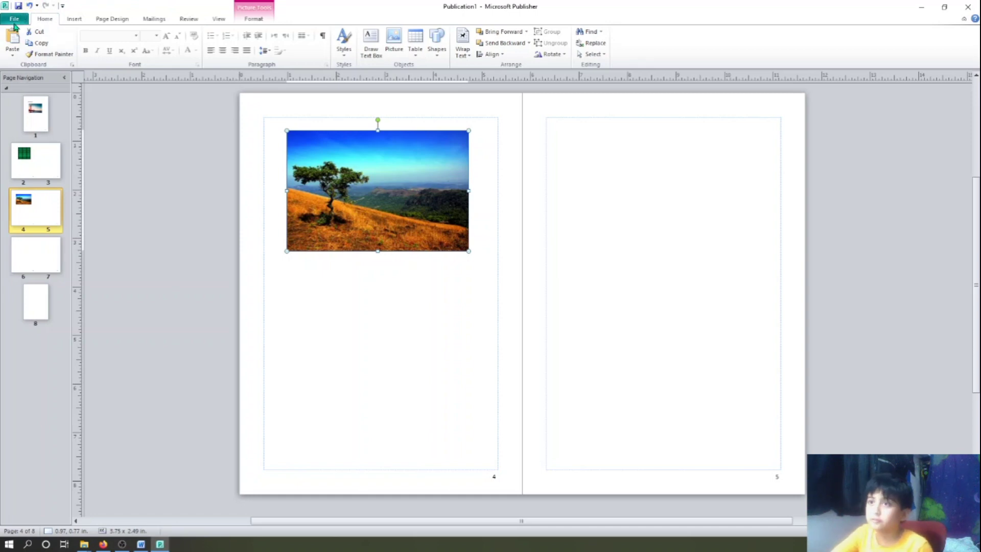
Save the publication as a Publisher file named "Booklet1" in the Computer folder.
left_click(13, 20)
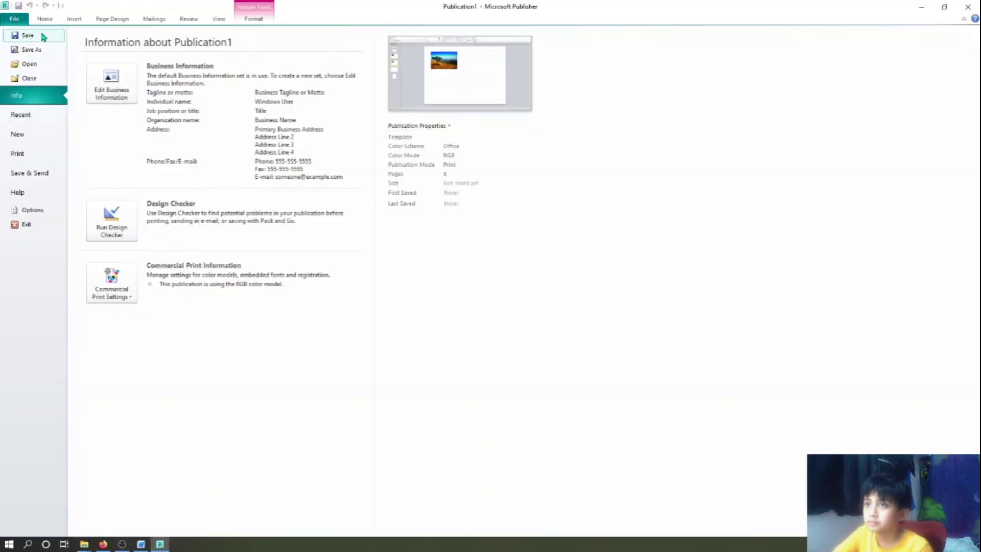
left_click(29, 35)
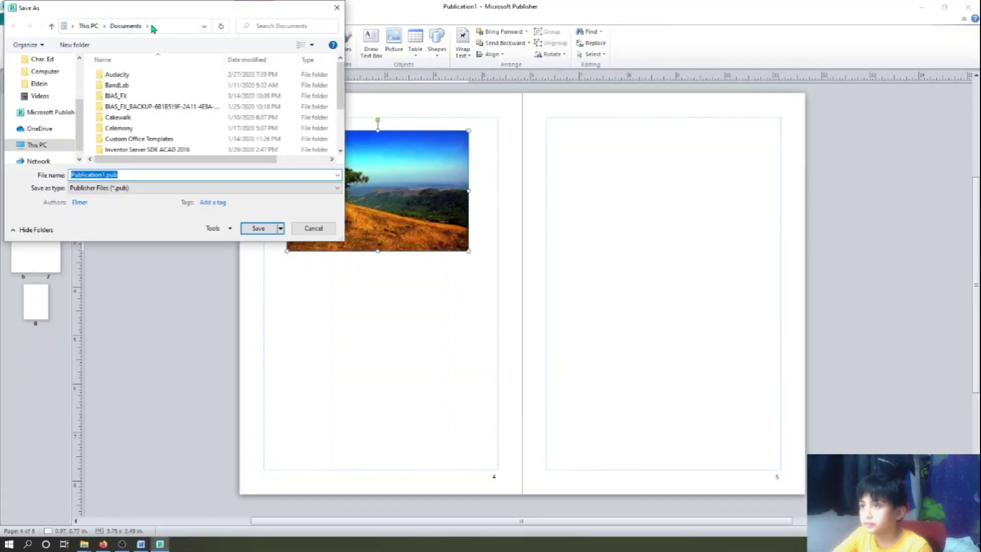
left_click(186, 174)
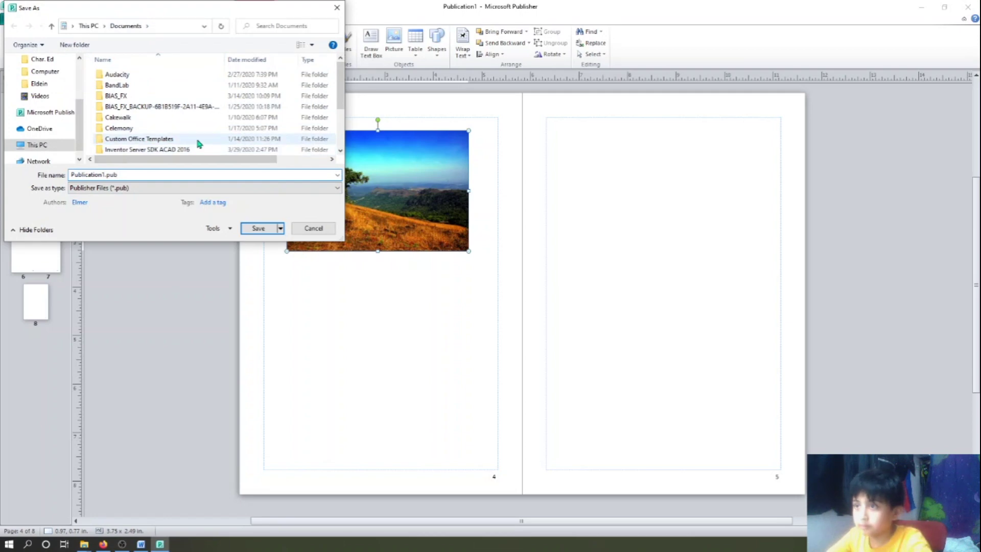
key("BackSpace")
key("BackSpace")
key("BackSpace")
key("BackSpace")
key("BackSpace")
key("BackSpace")
key("BackSpace")
key("BackSpace")
key("BackSpace")
key("BackSpace")
key("BackSpace")
key("BackSpace")
key("BackSpace")
key("BackSpace")
key("BackSpace")
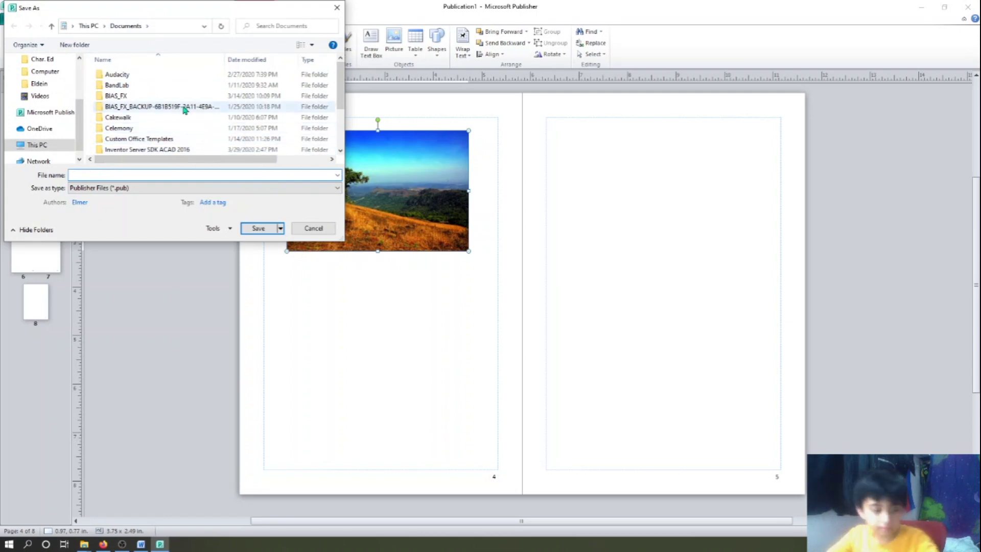
key("Caps_Lock")
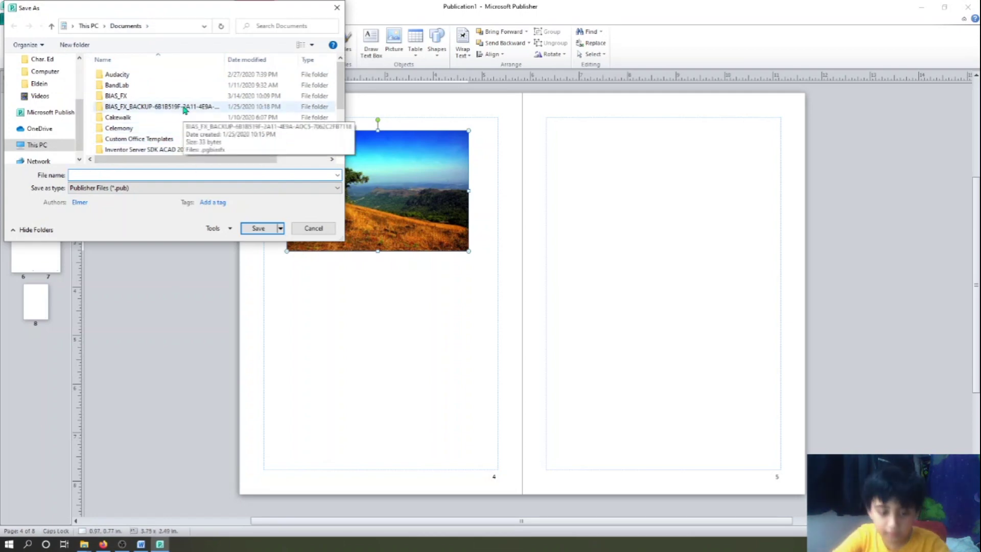
type("B")
key("Caps_Lock")
type("ooklet")
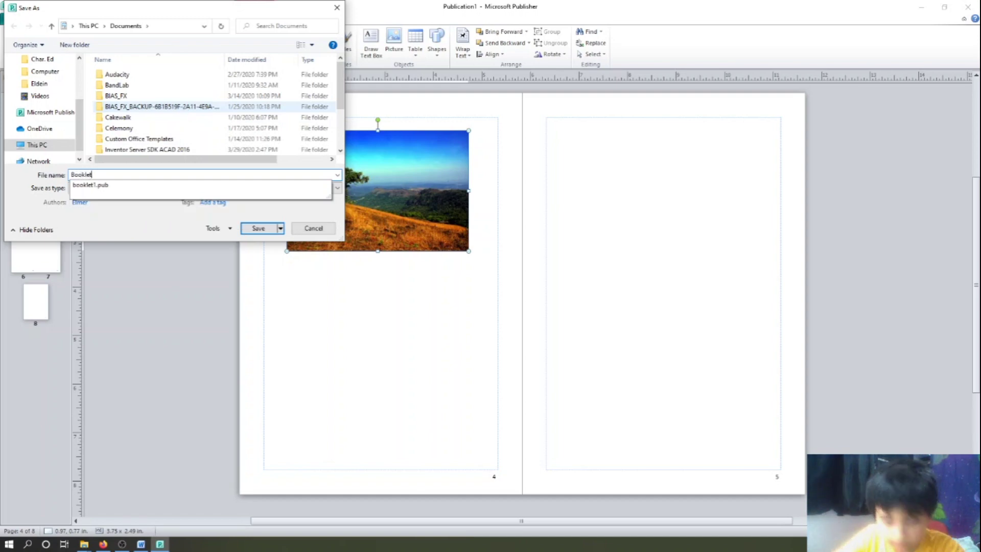
type("1")
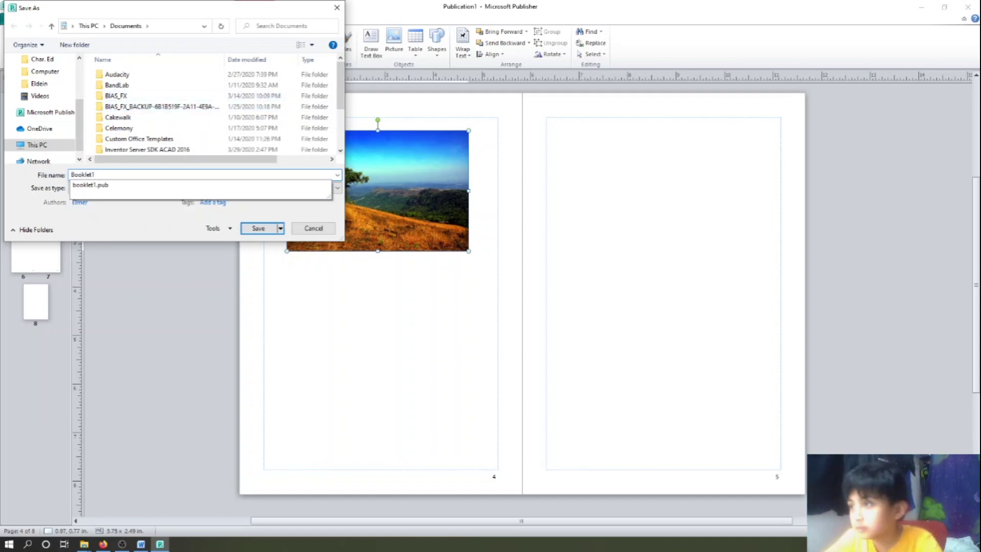
left_click(59, 71)
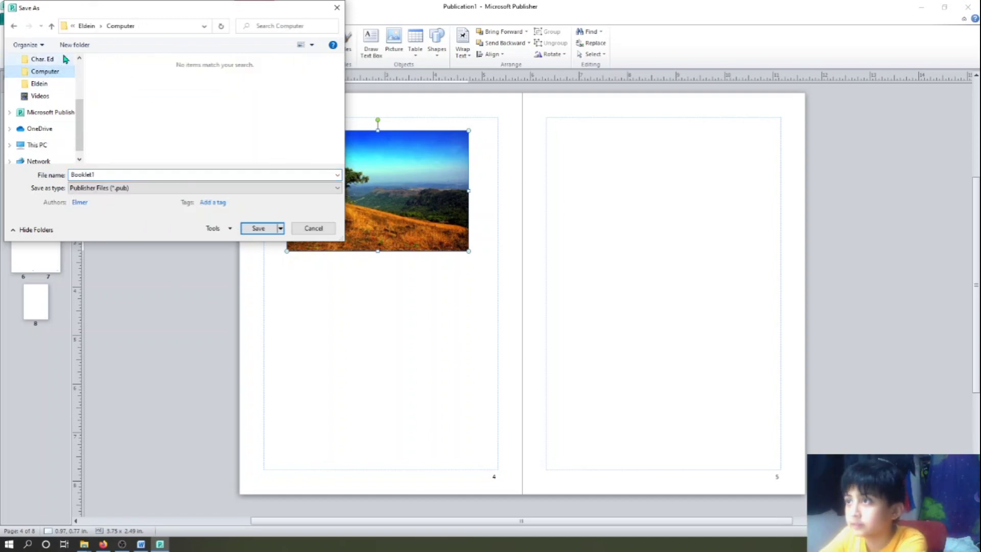
left_click(258, 228)
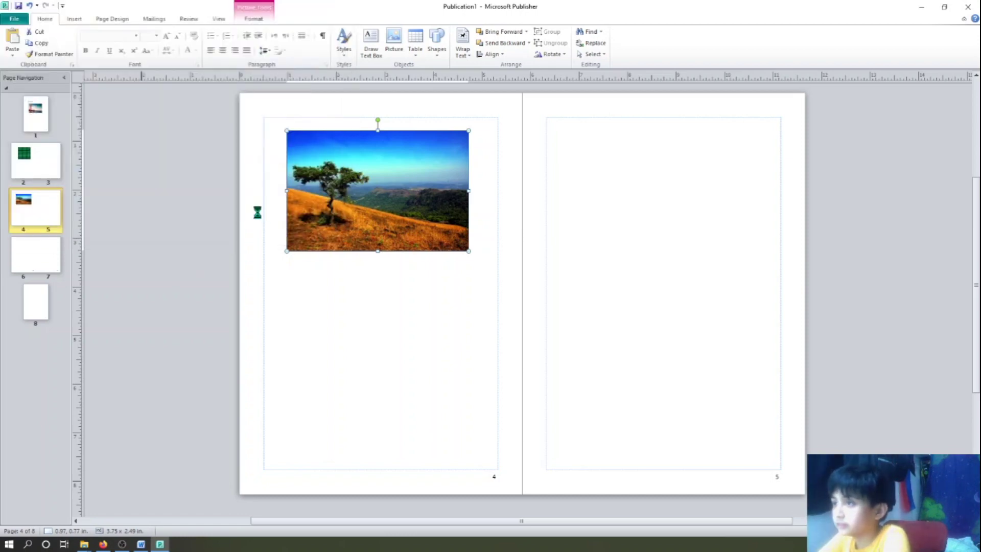
Show pages 6 and 7 and draw a text box about 3.6 in wide near the upper edge of page 6.
left_click(37, 254)
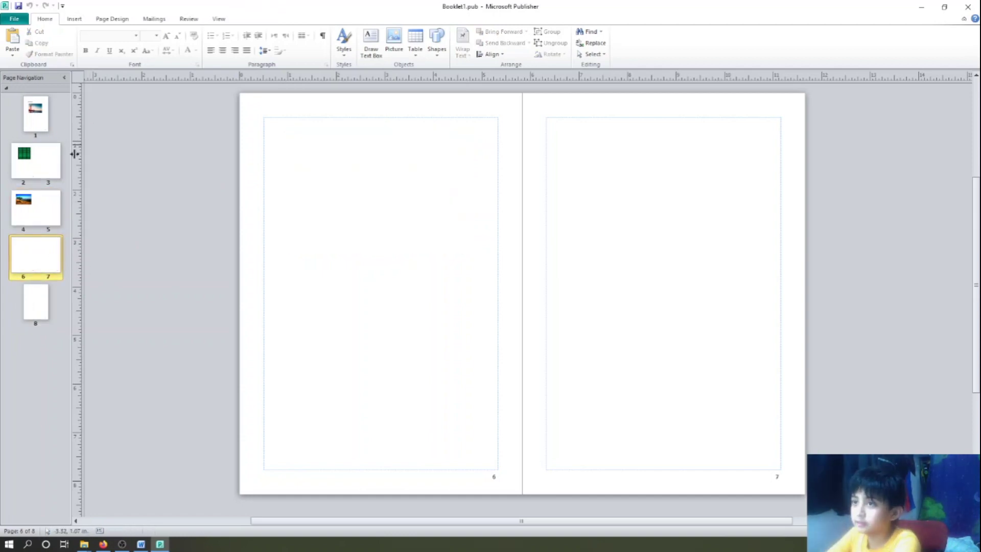
left_click(371, 38)
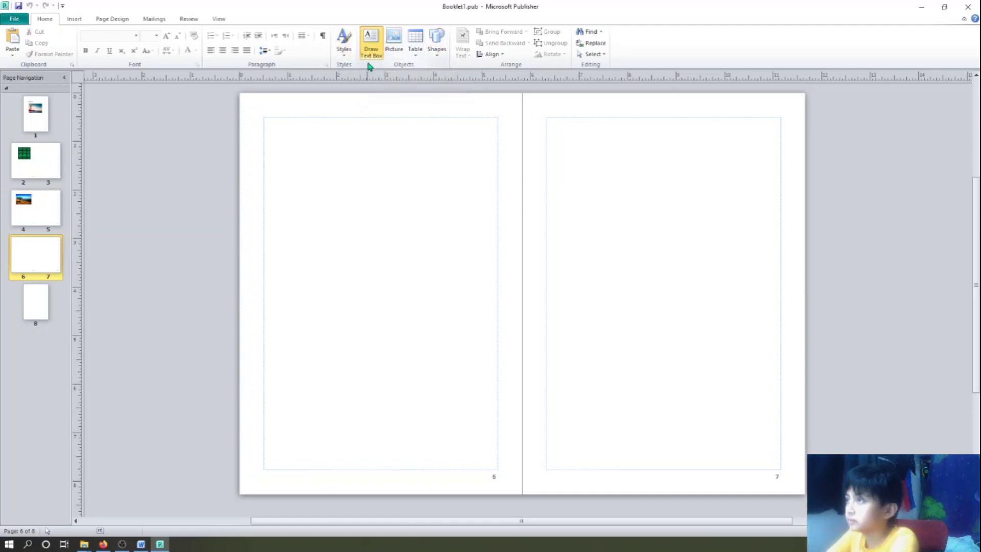
left_click_drag(292, 138, 471, 170)
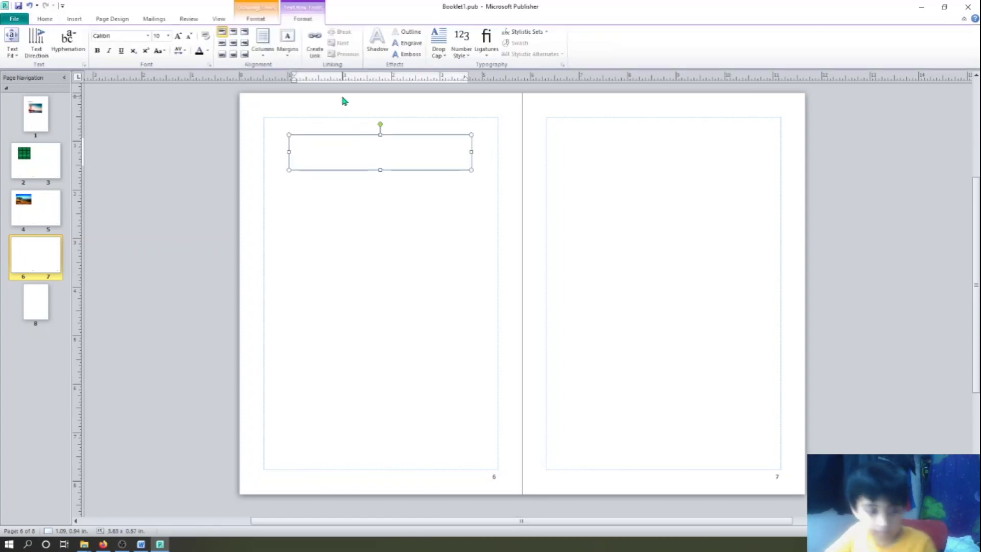
Enter the heading "Story about Corona Virus" in the page 6 text box.
key("Caps_Lock")
type("S")
key("Caps_Lock")
type("tory abou")
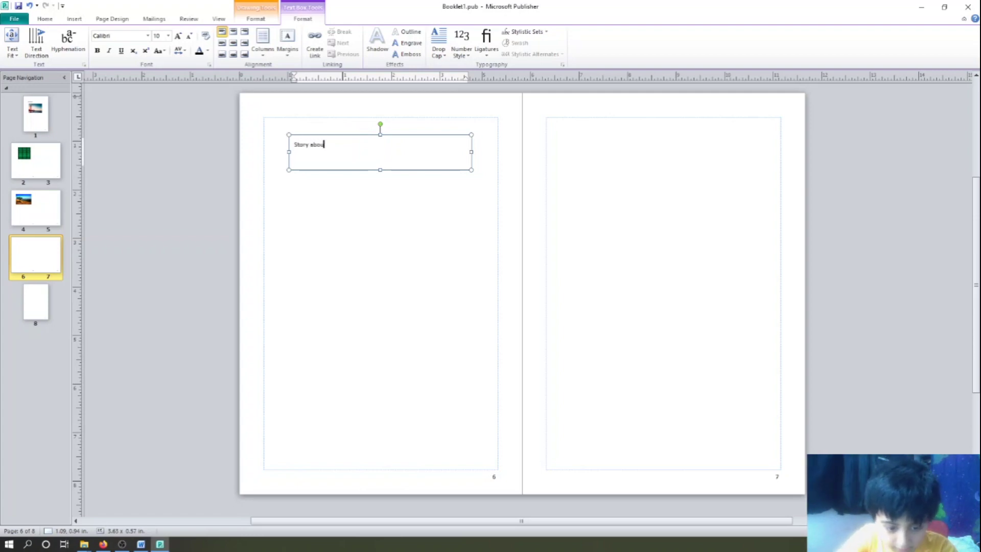
type("t")
key("Caps_Lock")
type("C")
key("Caps_Lock")
type("ona")
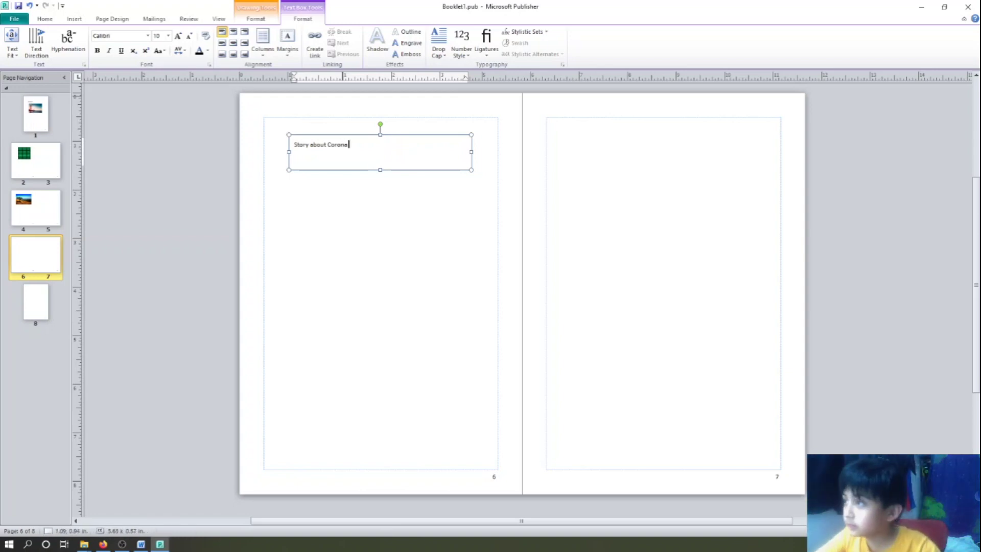
type(" V")
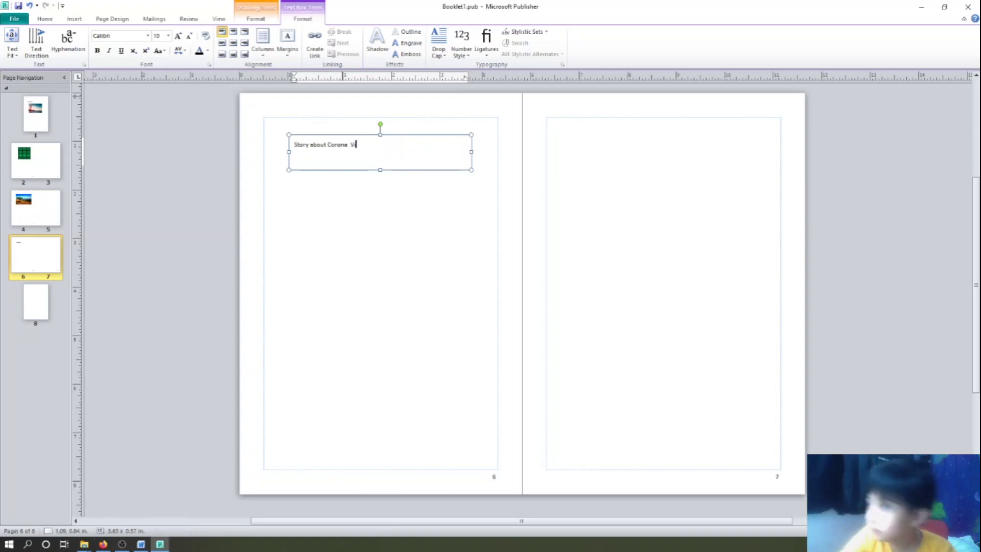
type("irus")
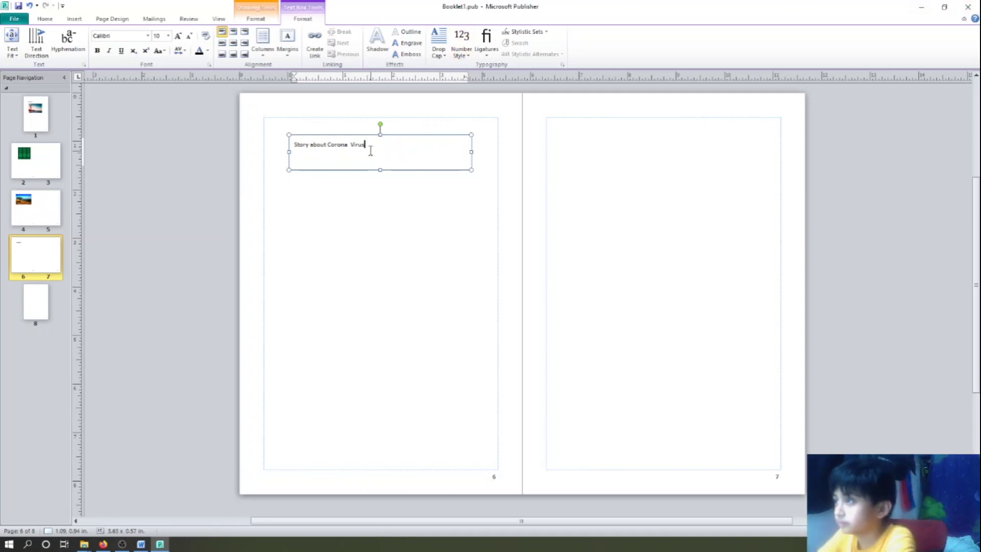
Set the page 6 heading to 24 pt and remove the extra space before "Virus".
left_click_drag(370, 149, 248, 146)
left_click(167, 36)
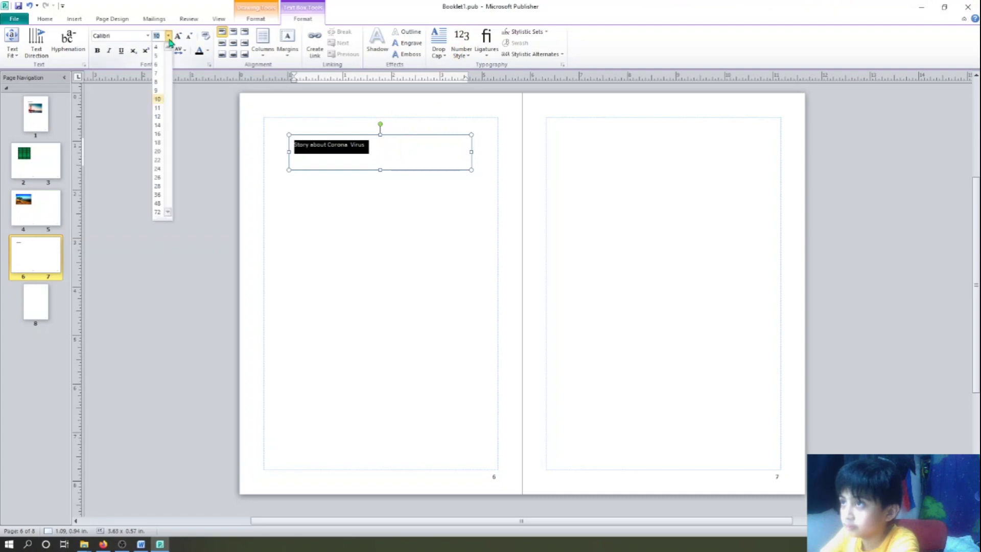
left_click(164, 170)
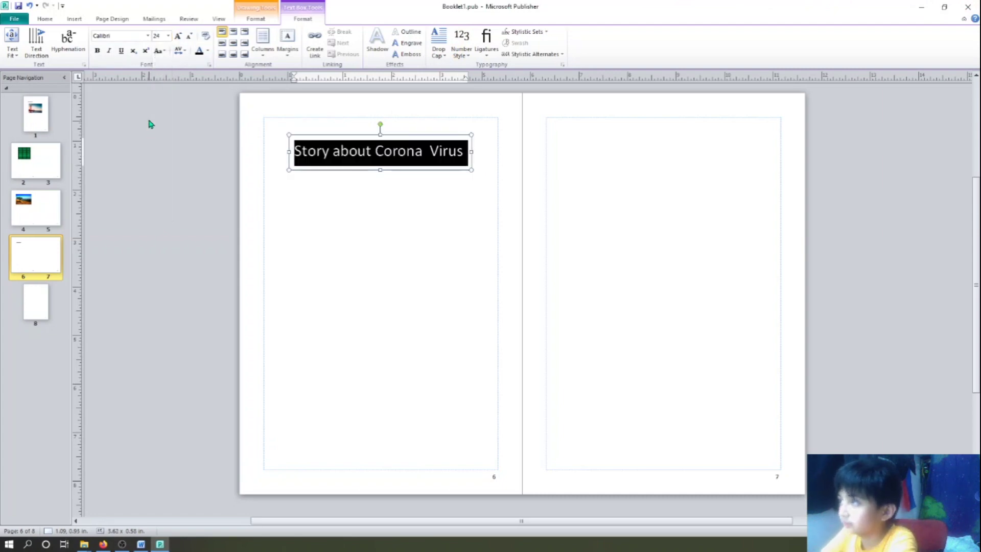
left_click(433, 172)
left_click(432, 158)
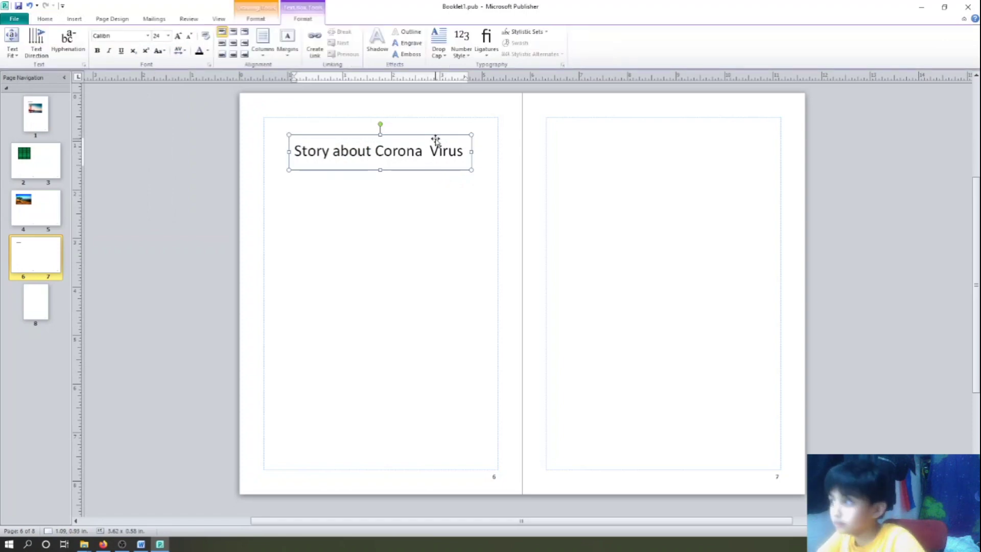
key("BackSpace")
left_click(218, 137)
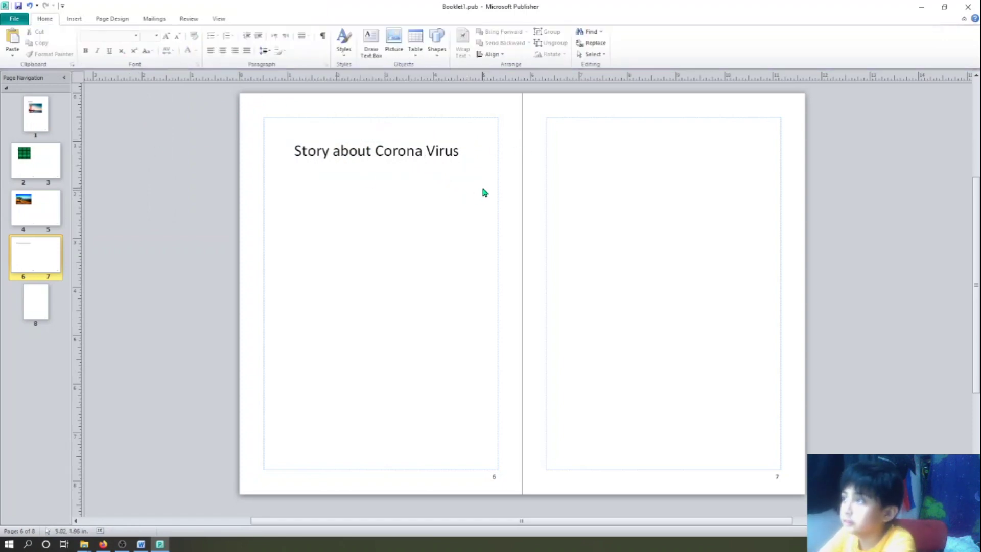
Change the font of the "Story about Corona Virus" heading to Bahnschrift SemiLight SemiCondensed.
left_click(375, 160)
left_click_drag(460, 151, 280, 152)
left_click(135, 36)
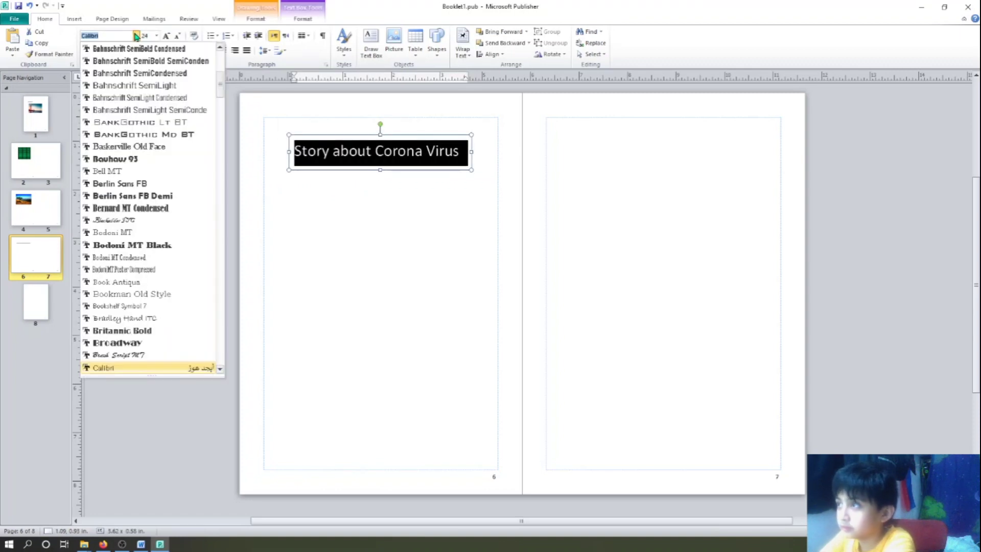
left_click(147, 117)
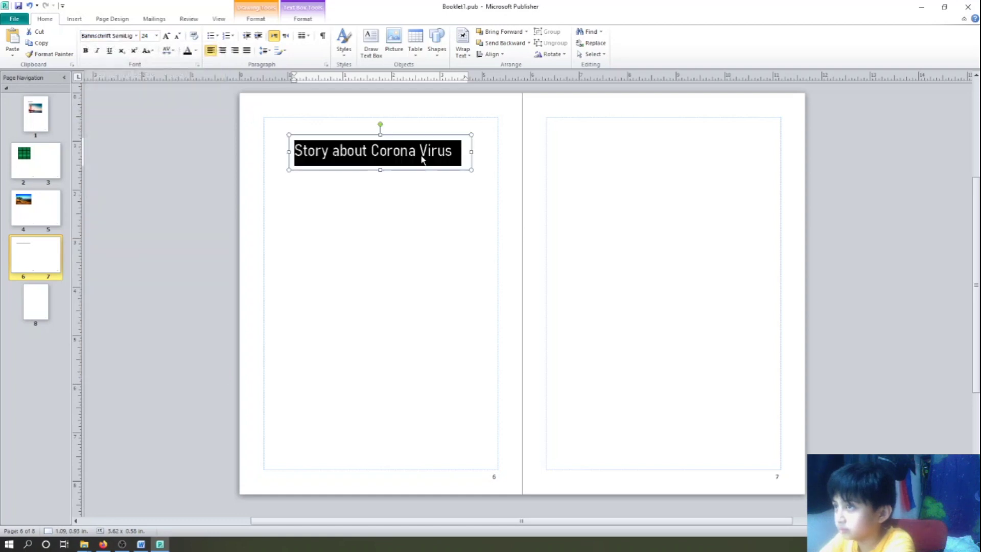
left_click(160, 201)
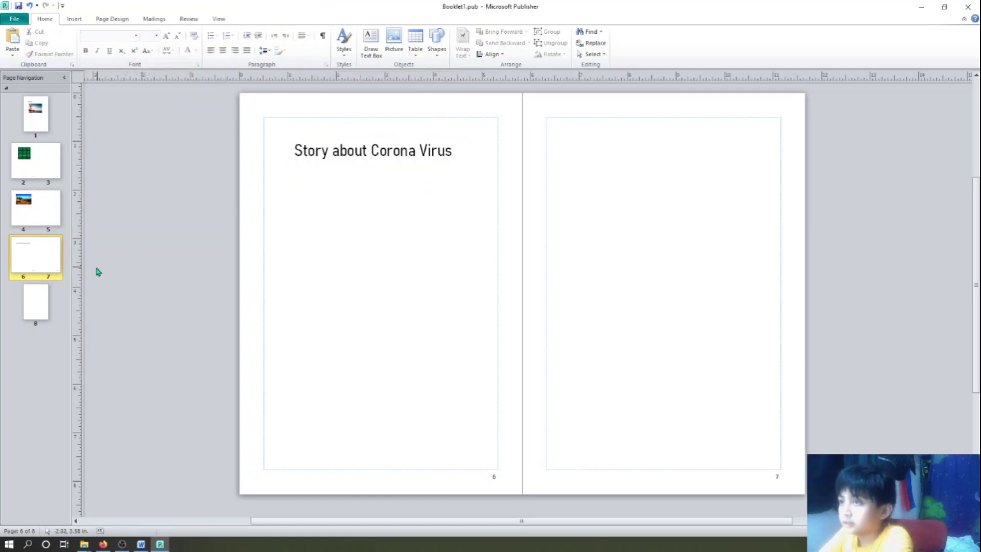
Show page 8 and draw a text box about 4.3 in wide near the upper edge of the page.
left_click(44, 300)
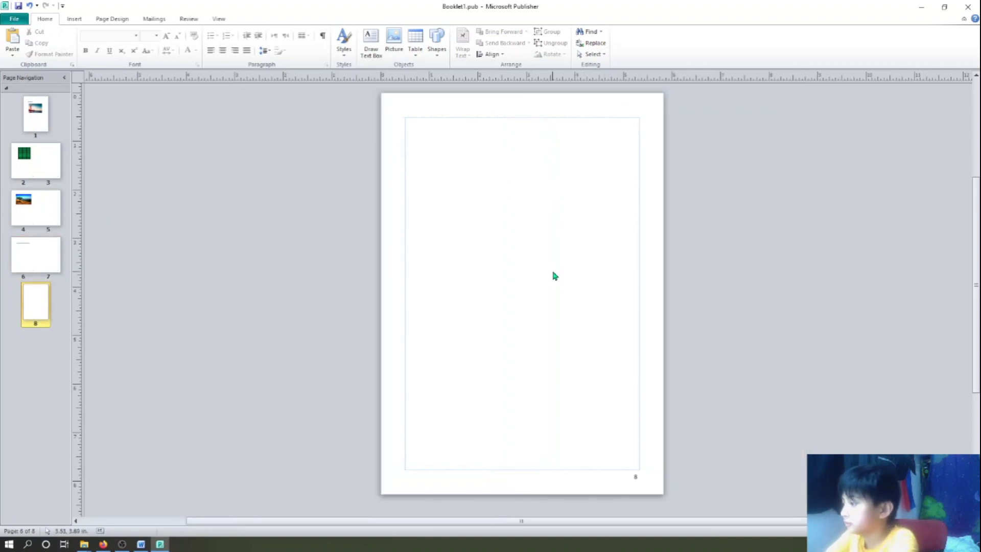
left_click(371, 43)
mouse_move(417, 147)
left_mouse_down()
mouse_move(617, 139)
mouse_move(628, 169)
left_mouse_up()
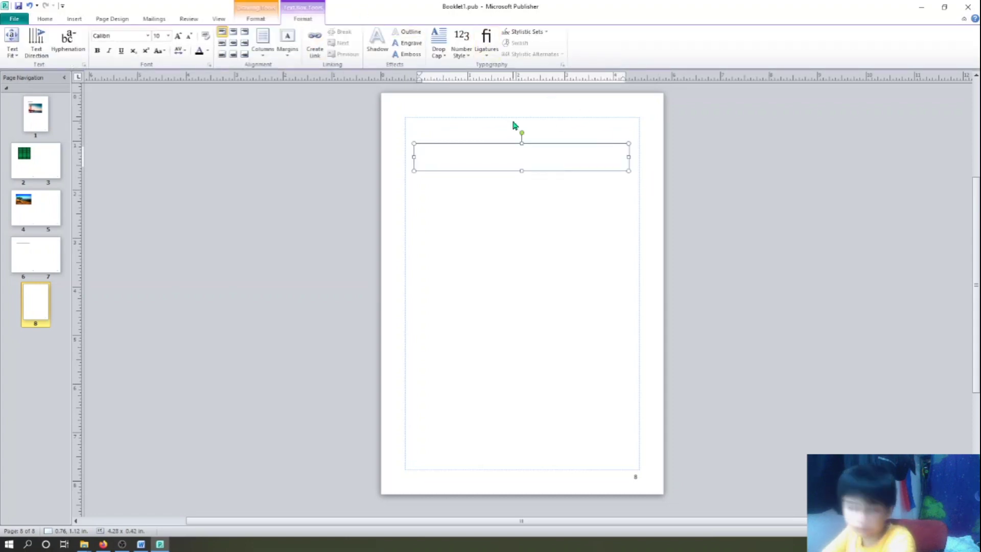
Enter the text "Thank you for reading this booklet" in the page 8 text box.
key("Caps_Lock")
type("TH")
key("Caps_Lock")
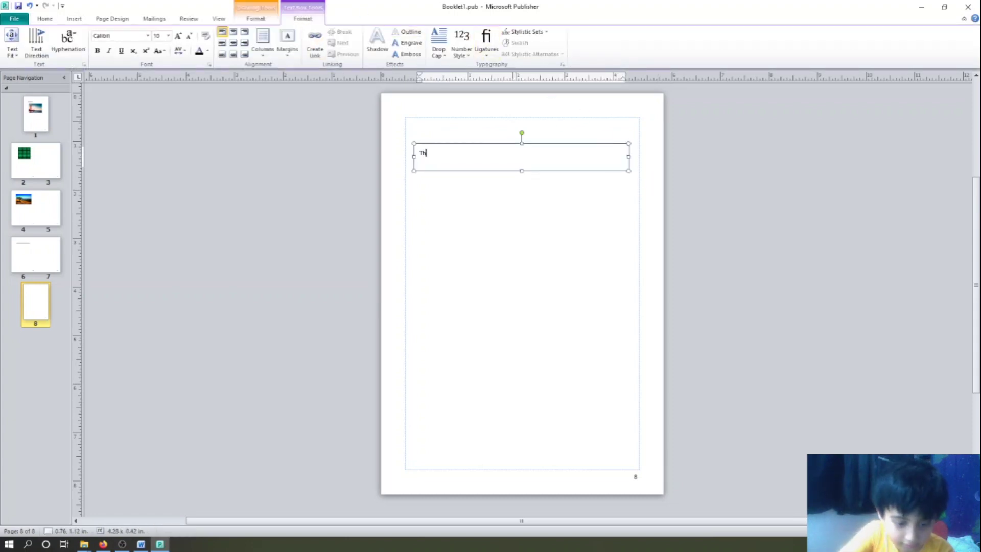
type("ank you")
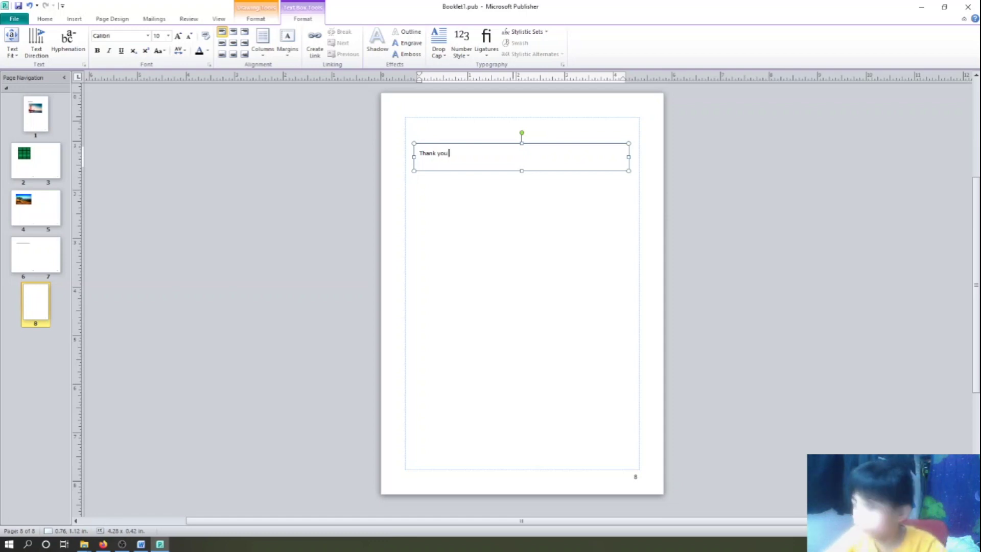
type(" fro")
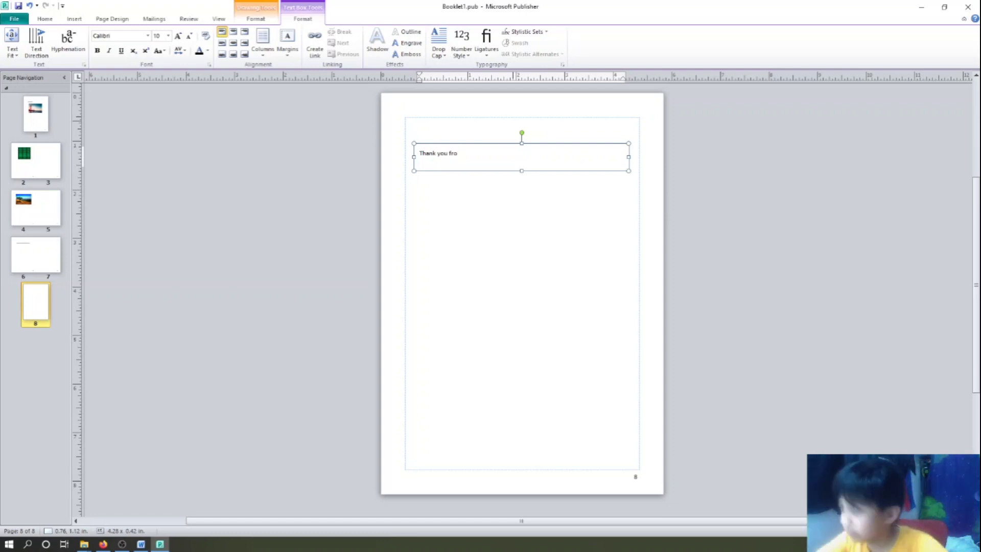
key("BackSpace")
key("BackSpace")
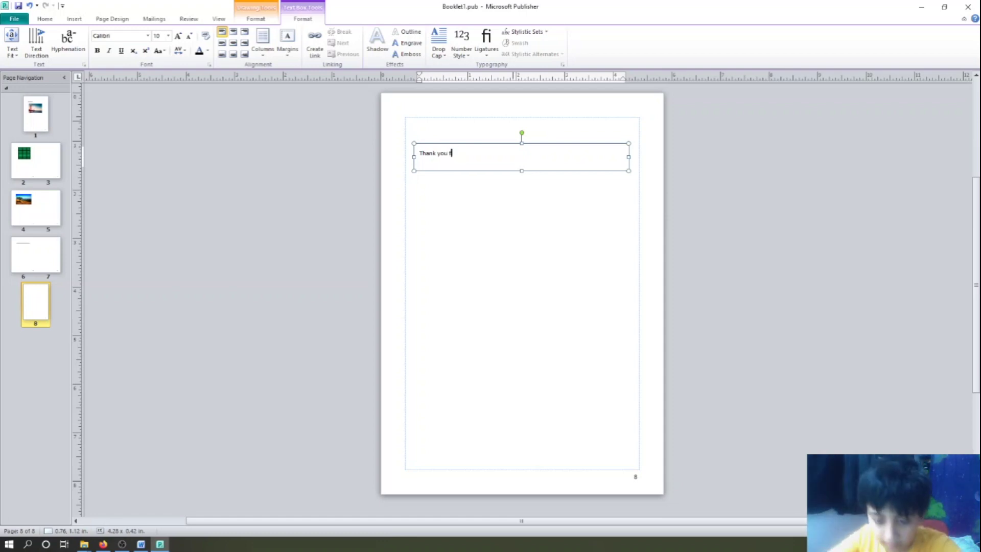
type("or read")
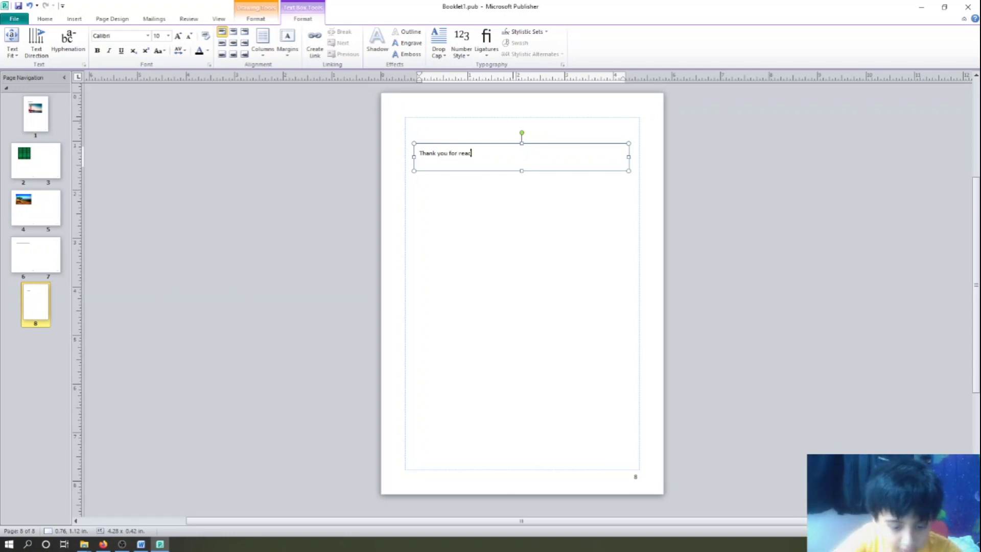
type("ing")
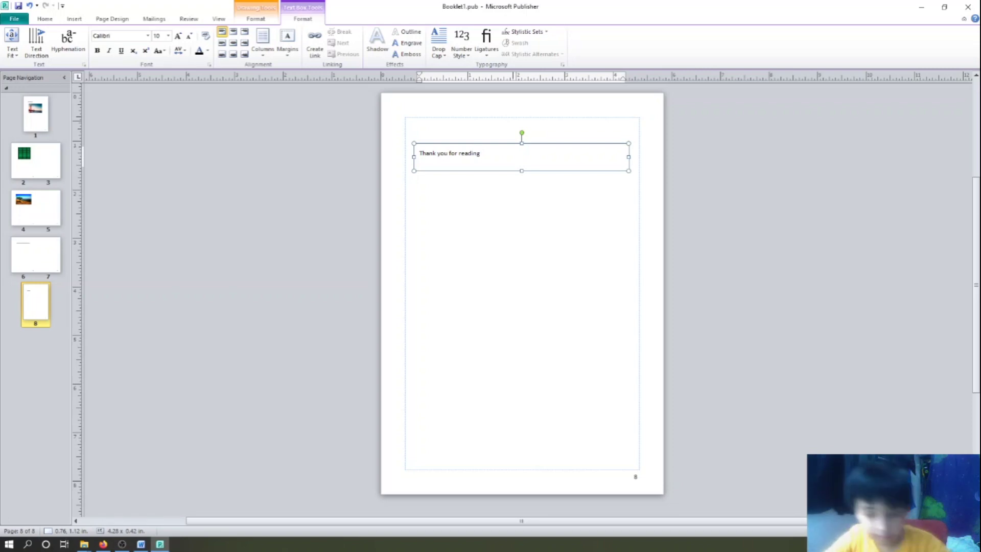
type(" this booklet")
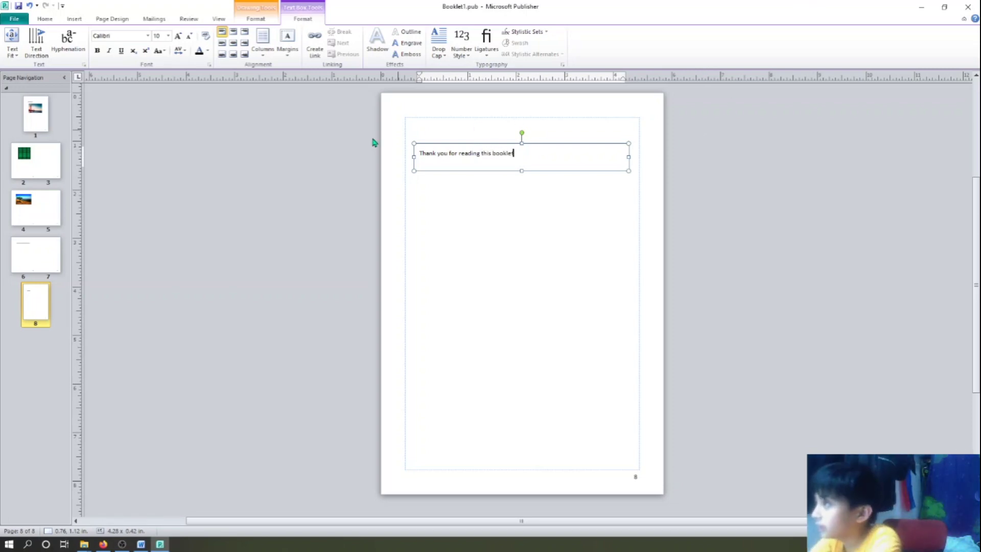
Format the thank-you line on page 8 as 20 pt Berlin Sans FB.
left_click(347, 169)
left_click_drag(531, 161, 277, 148)
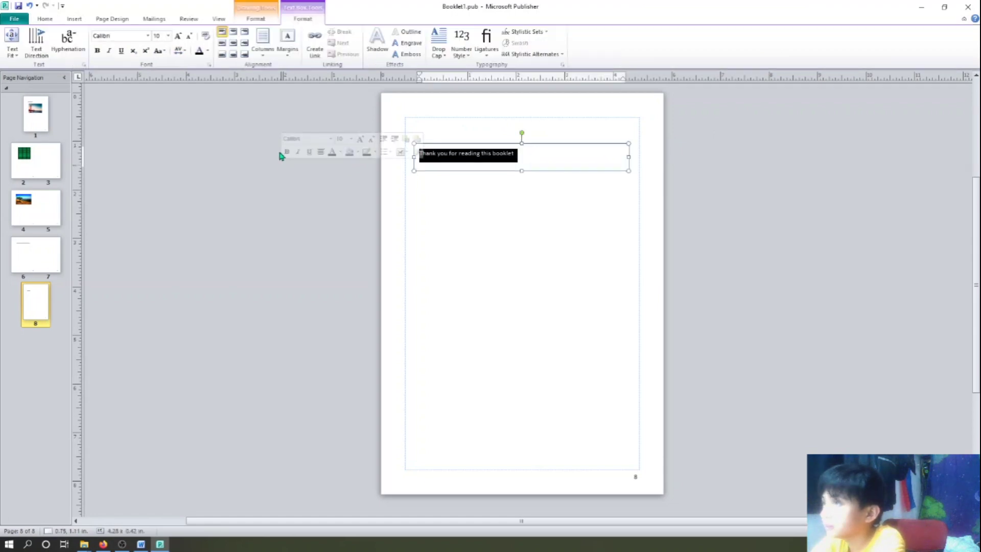
left_click(168, 37)
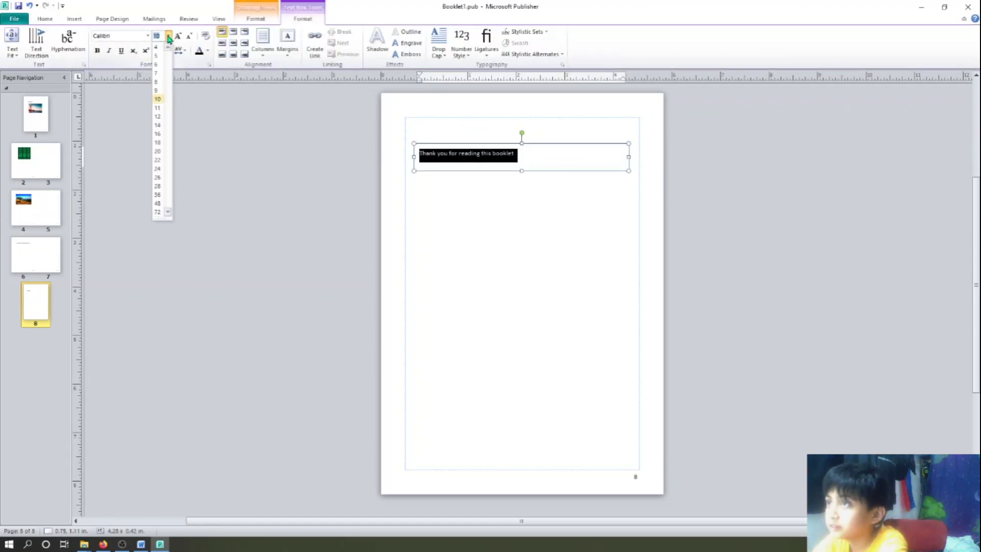
left_click(164, 155)
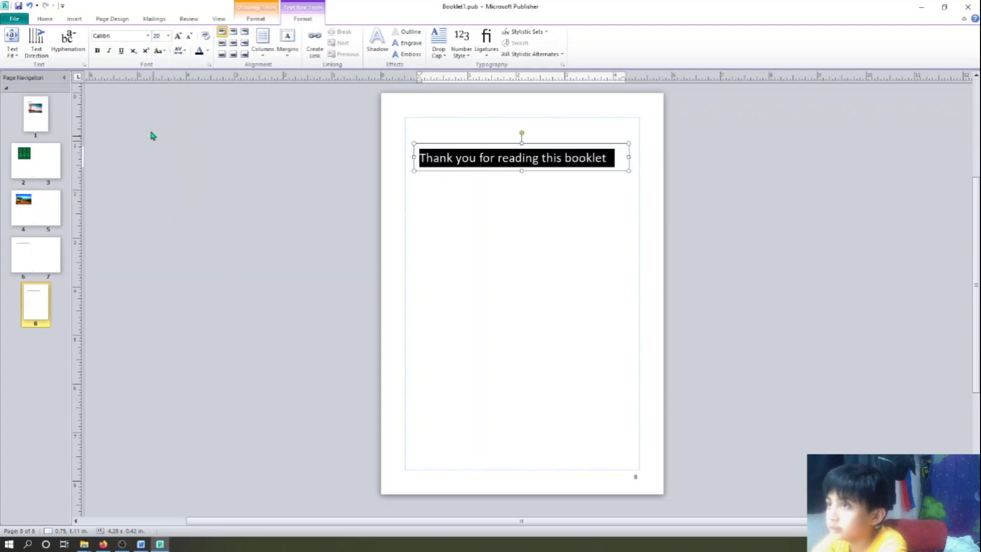
left_click(148, 36)
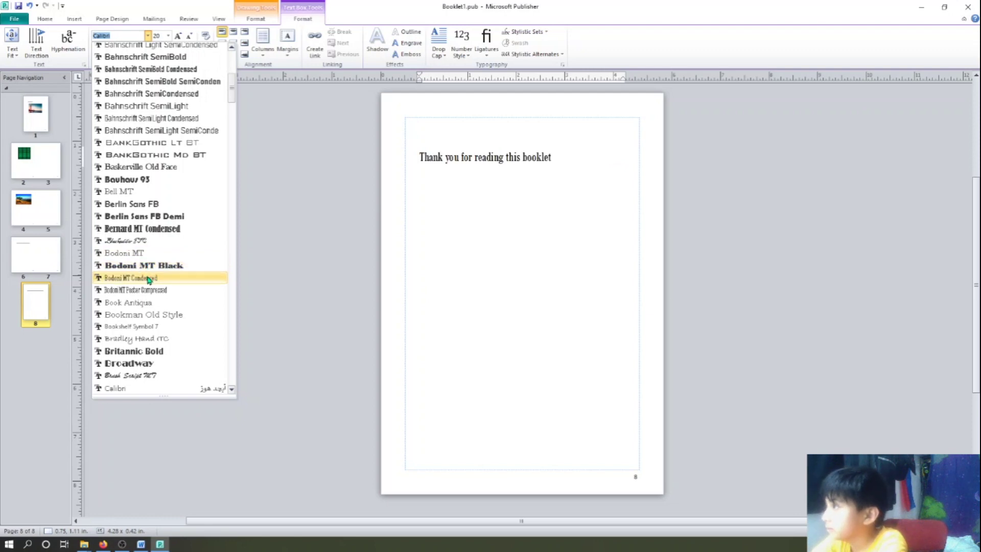
left_click(148, 204)
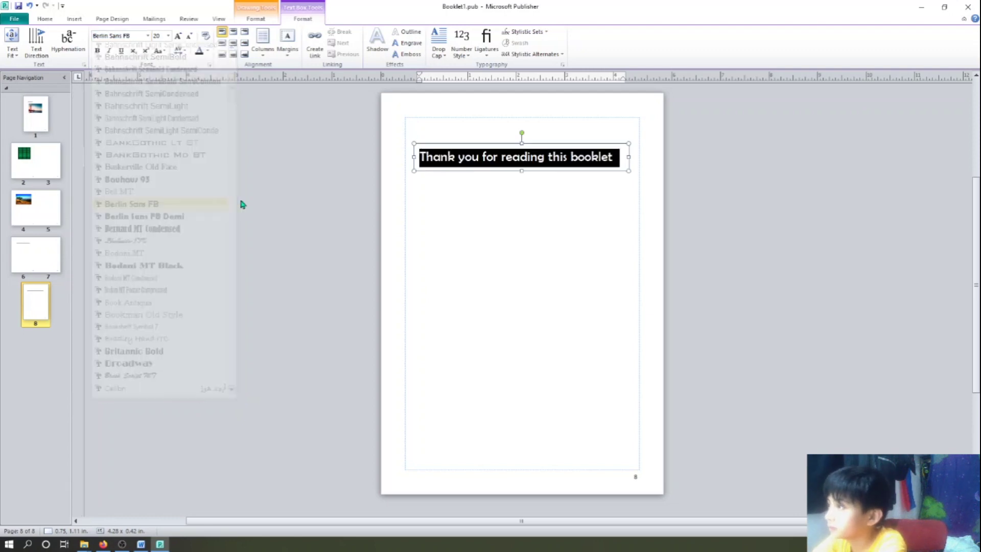
left_click(313, 228)
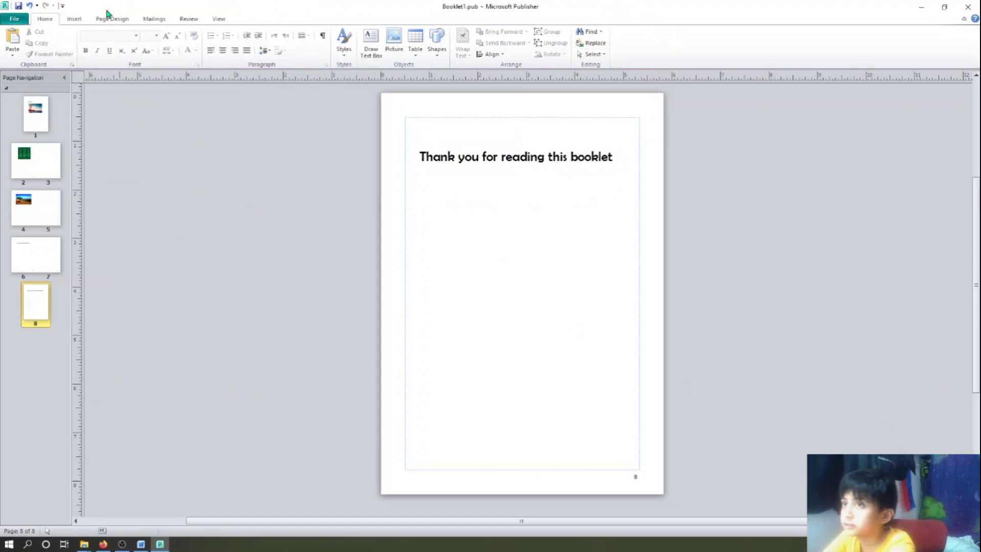
Search clip art for "smiley", insert the wide-eyed thumbs-up smiley on page 8, and shrink it to about 4.3 by 3.0 in.
left_click(72, 19)
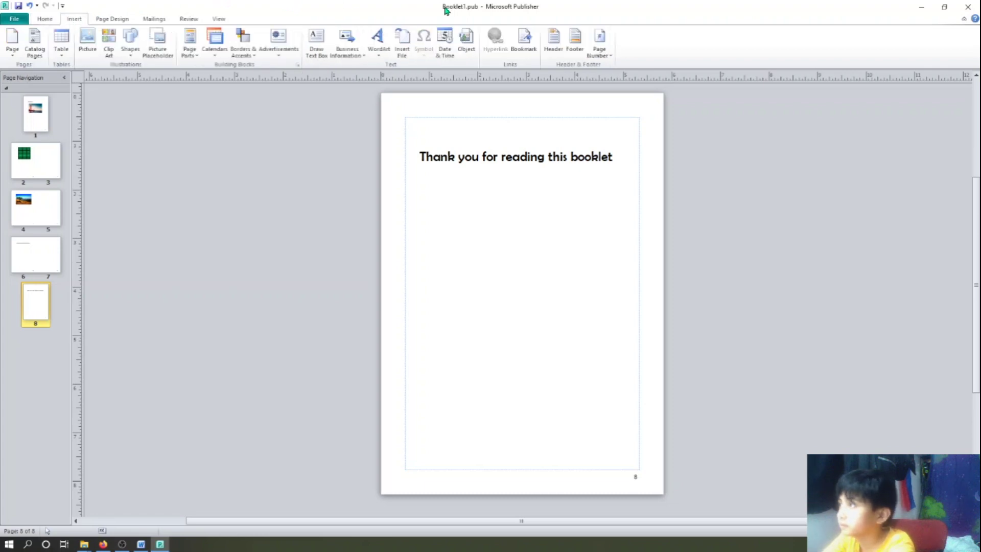
left_click(108, 43)
left_click(969, 102)
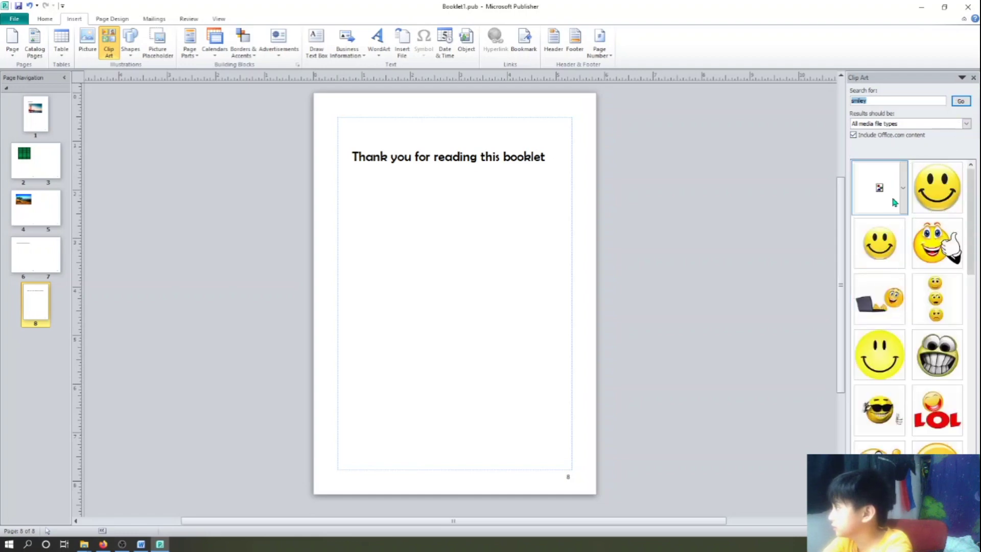
scroll(886, 313, "down", 5)
scroll(939, 274, "down", 5)
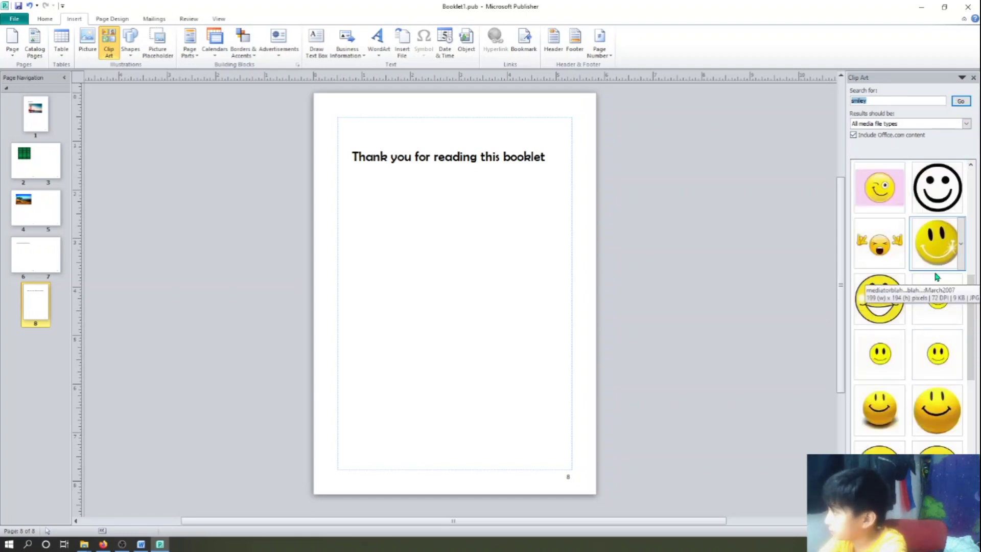
scroll(939, 277, "up", 5)
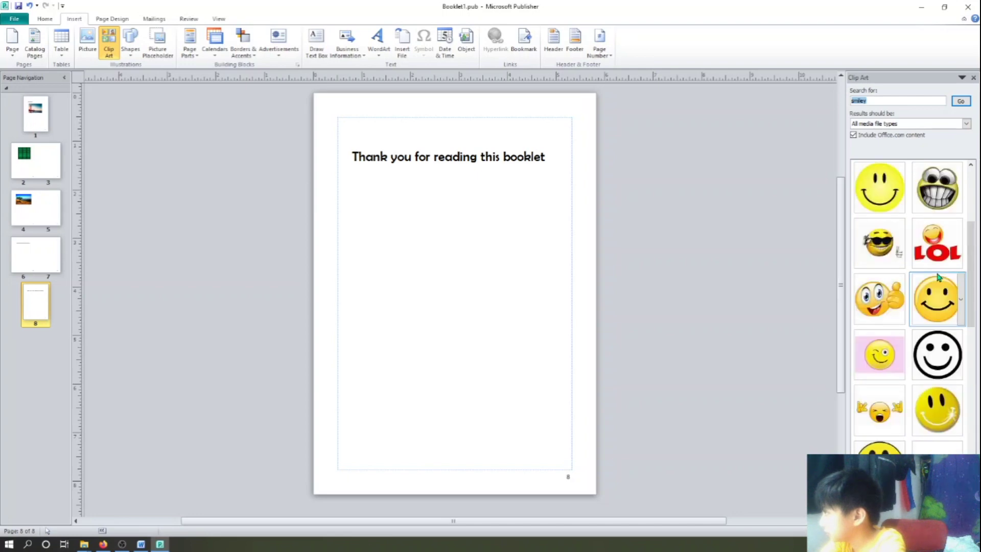
left_click(879, 299)
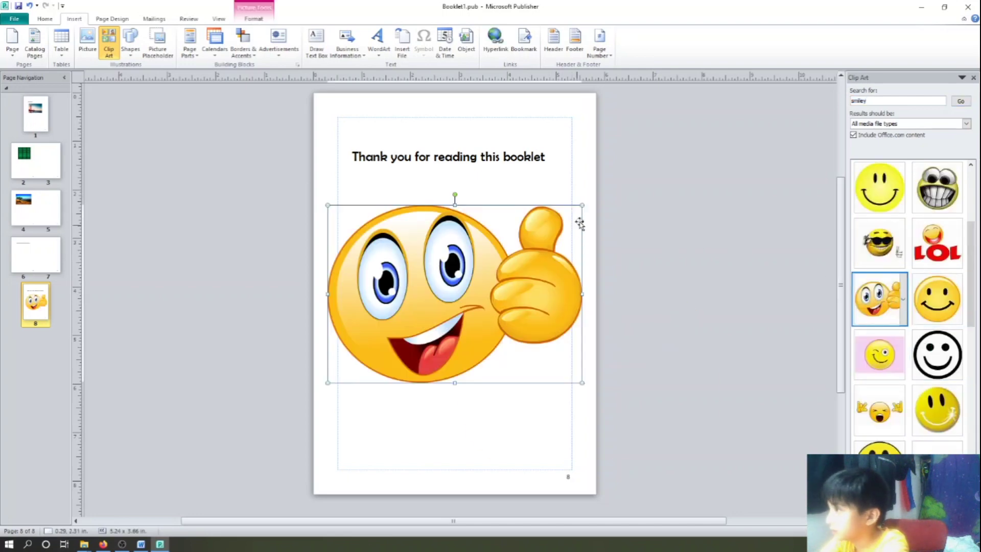
left_click_drag(582, 205, 536, 237)
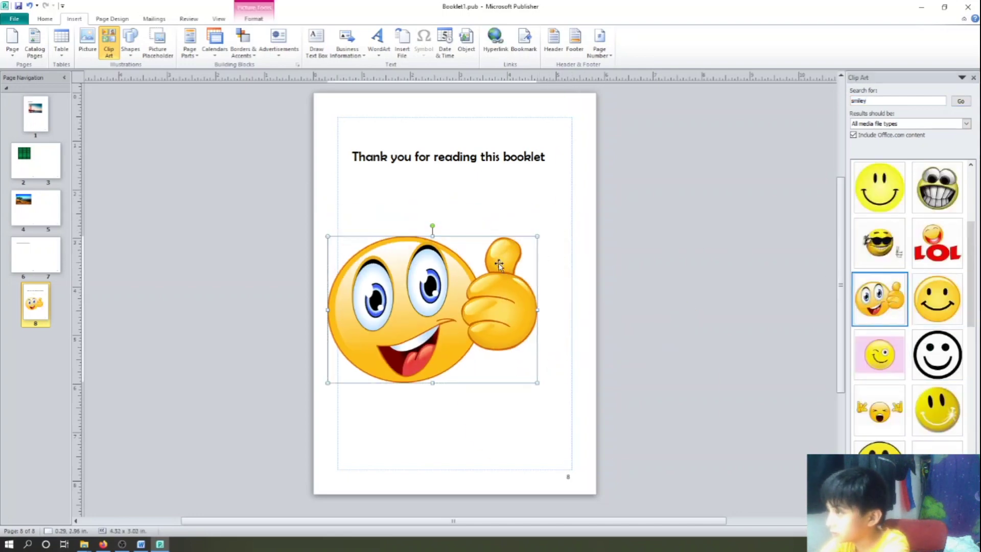
Move the smiley on page 8 up directly beneath the thank-you line and save the publication.
left_click_drag(423, 295, 449, 242)
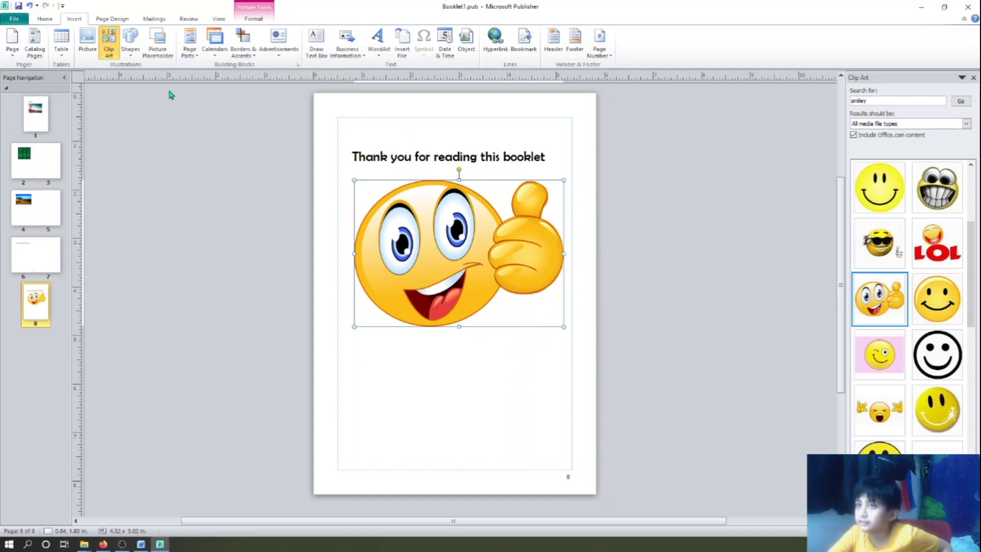
left_click(18, 6)
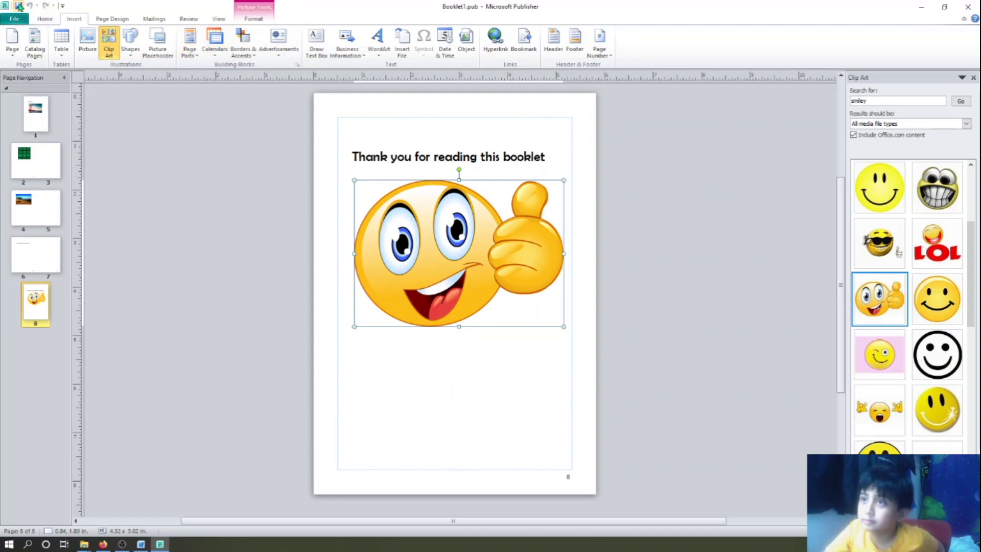
Save a copy of the booklet in PDF format as Booklet1.pdf in the Computer folder.
left_click(15, 19)
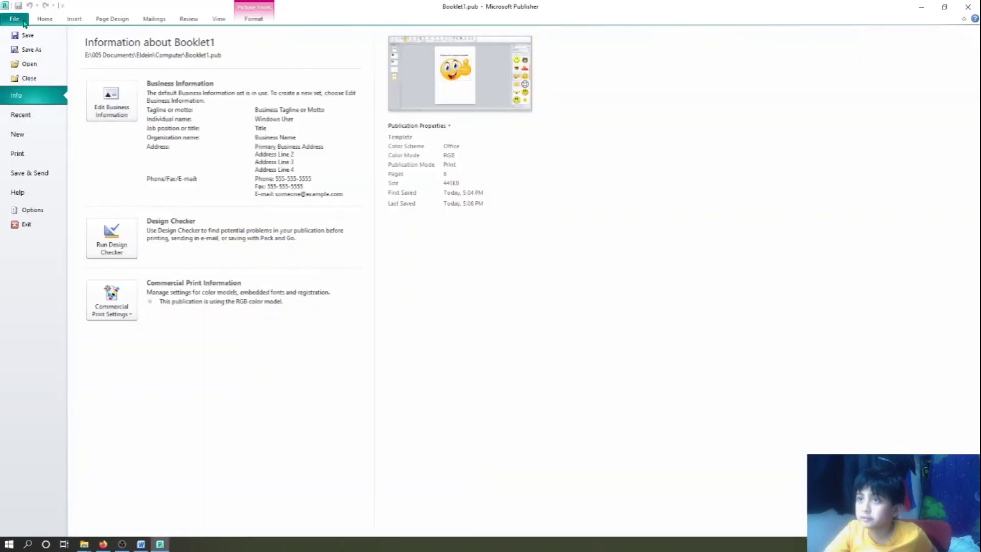
left_click(43, 51)
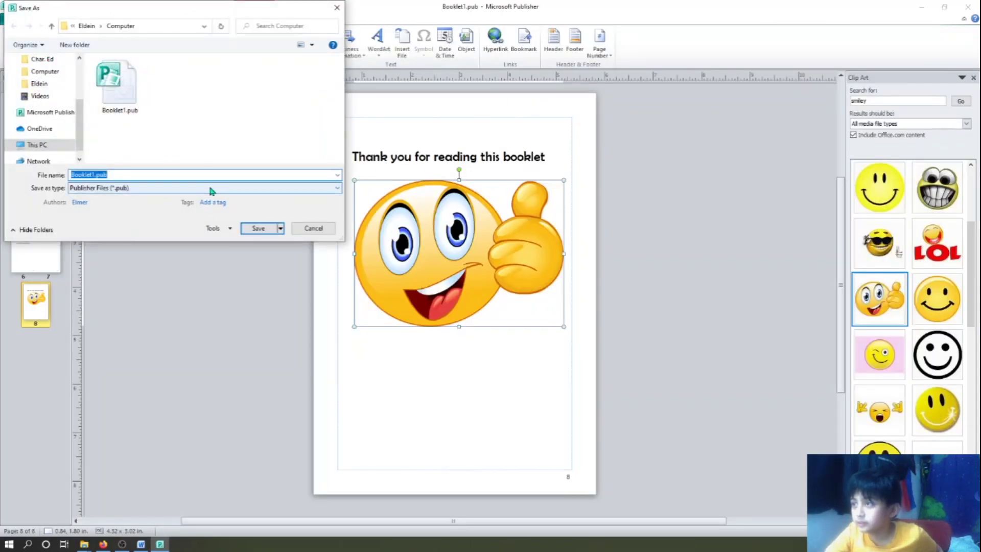
left_click(300, 188)
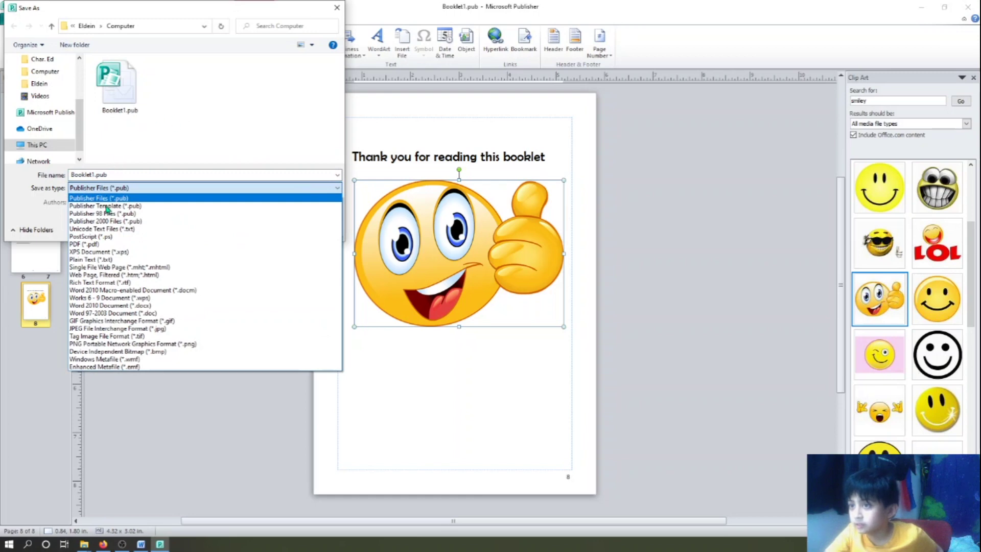
left_click(137, 244)
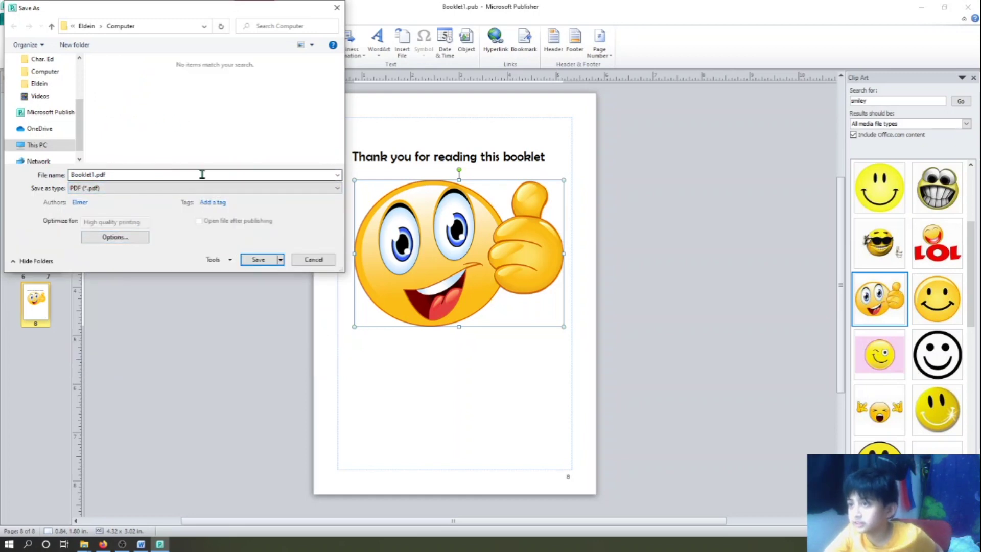
left_click(266, 260)
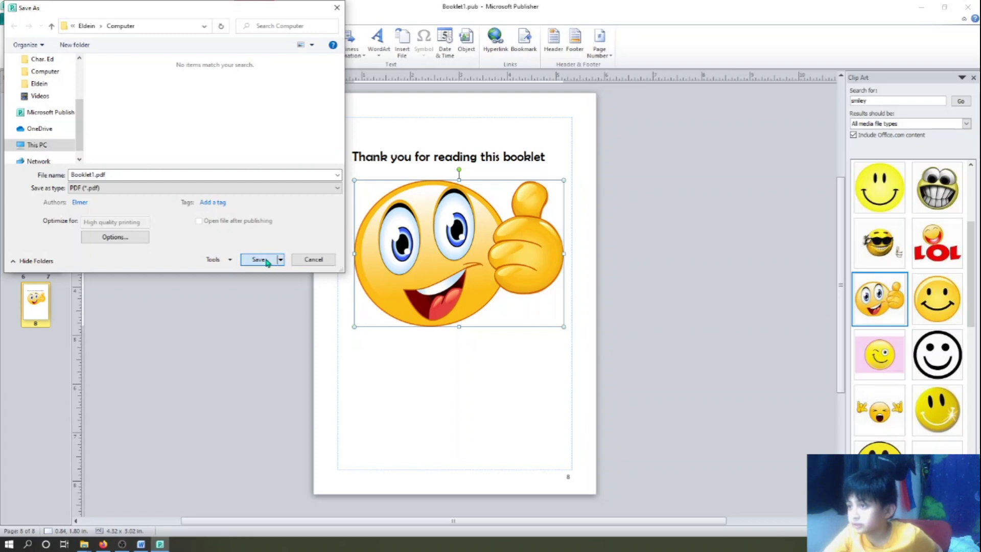